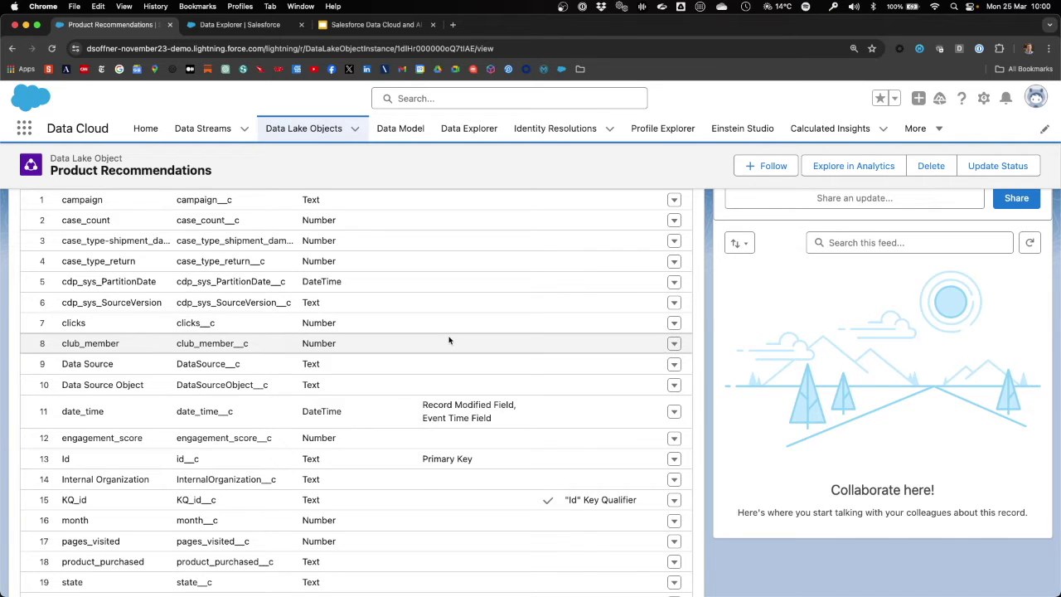
{"action": "left_click", "coordinate": [249, 25]}
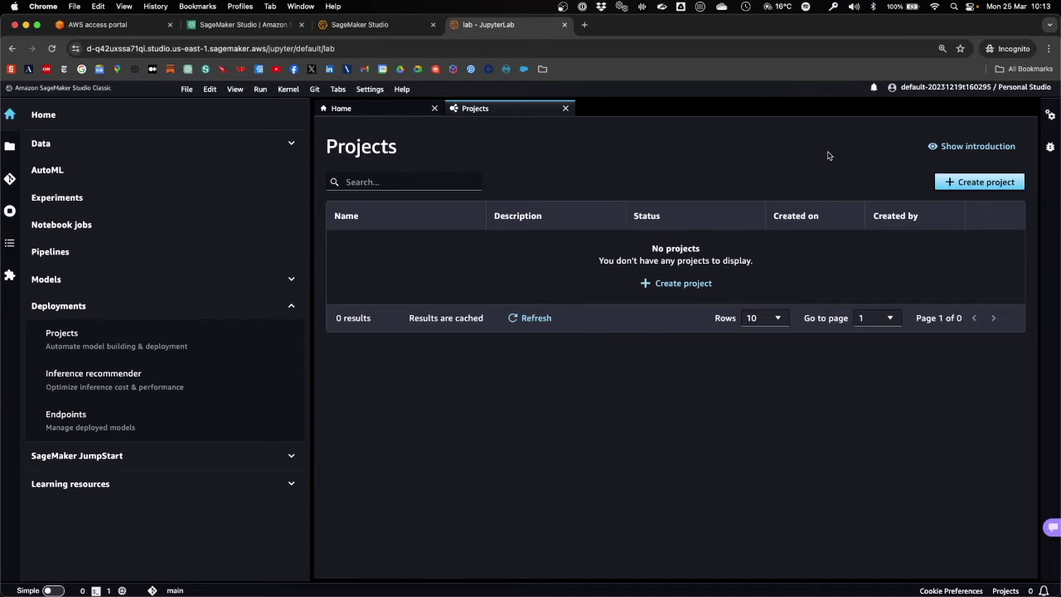
- Start a new SageMaker project based on the "Model deployment for Salesforce" template
{"action": "left_click", "coordinate": [699, 284]}
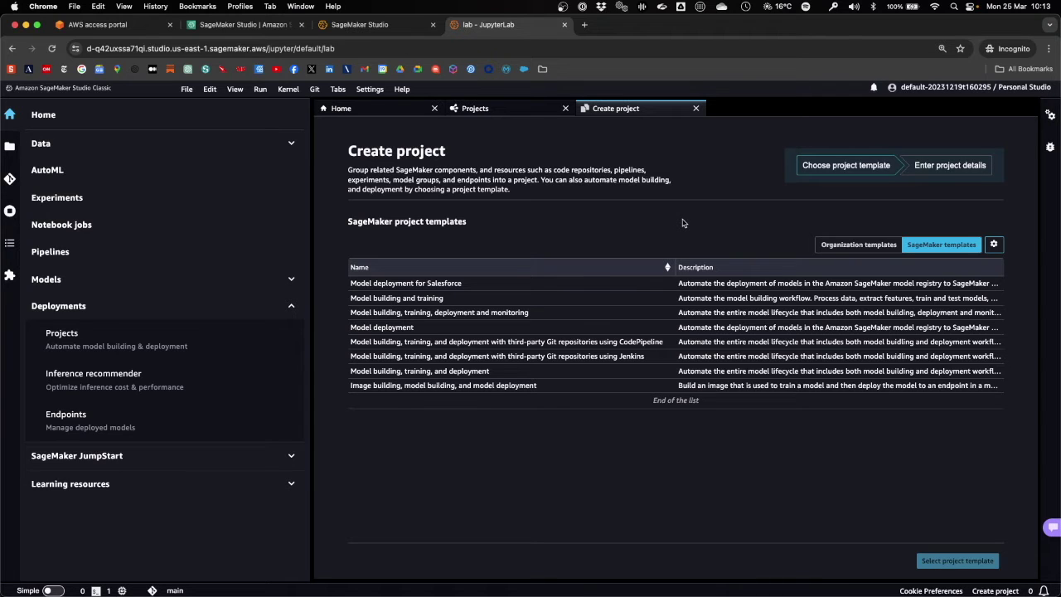
{"action": "left_click", "coordinate": [458, 284]}
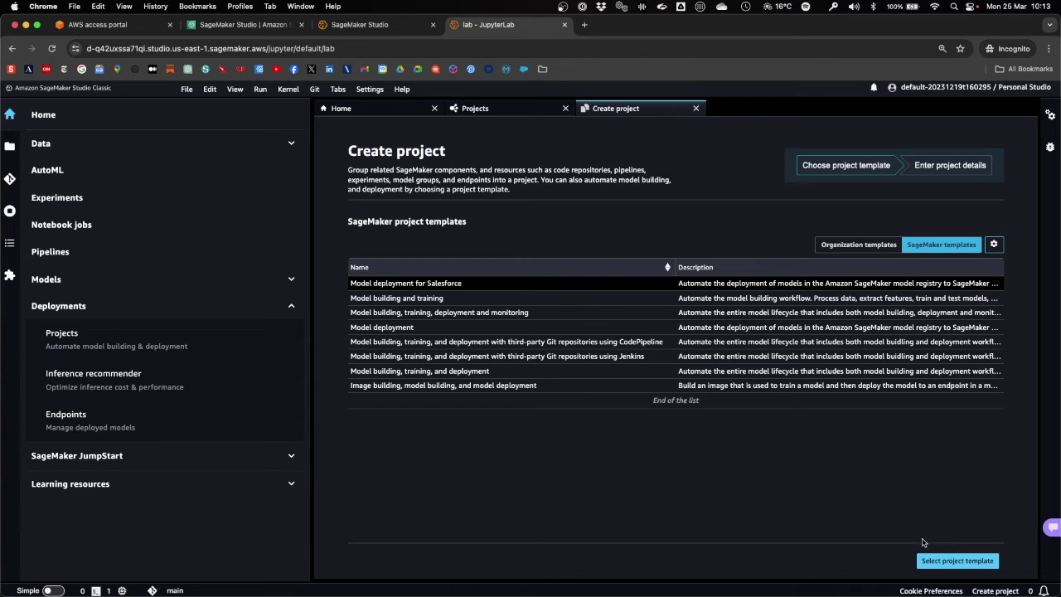
{"action": "left_click", "coordinate": [954, 564]}
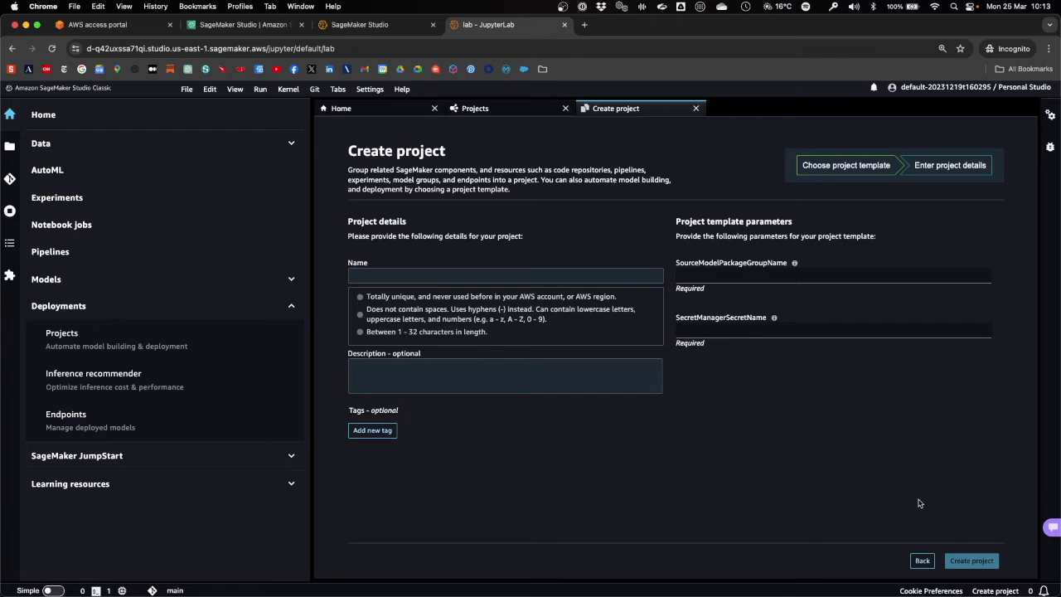
- Enter product-recommendation-nto as both the project name and the source model package group name
{"action": "left_click", "coordinate": [461, 278]}
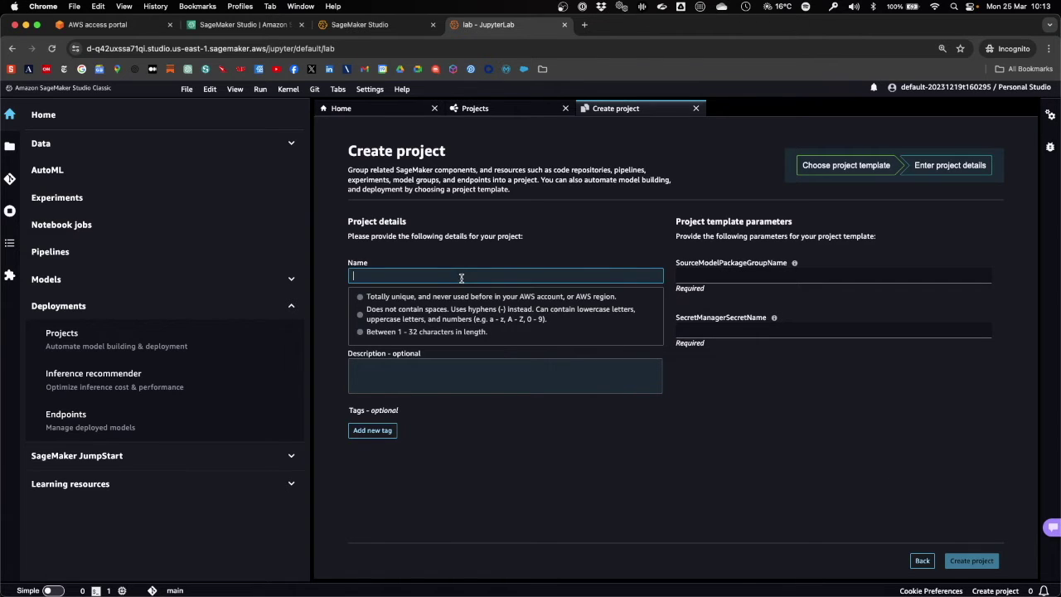
{"action": "type", "text": "product-recommendation-nto"}
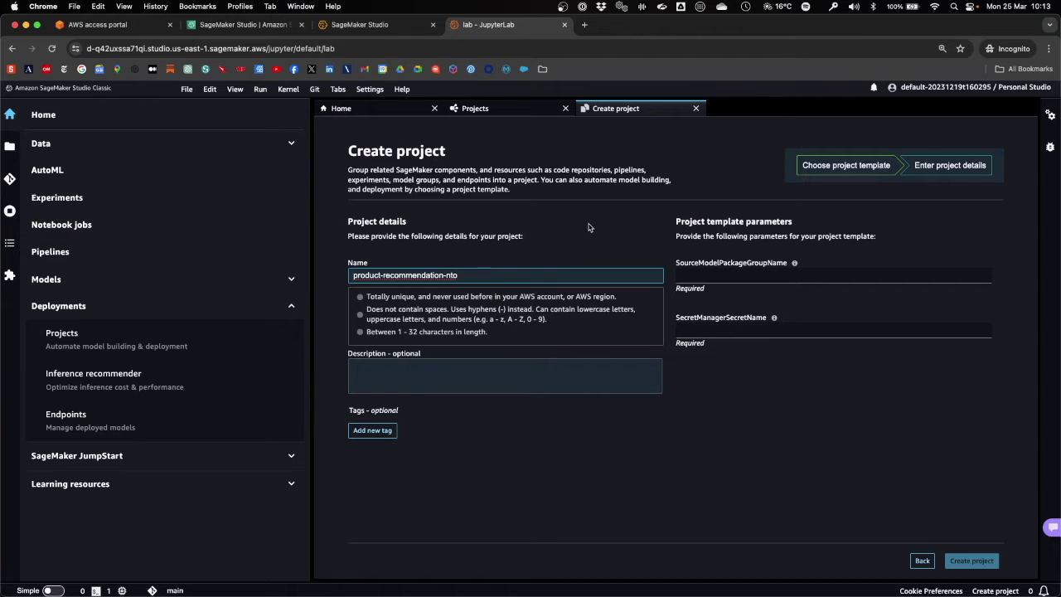
{"action": "left_click", "coordinate": [709, 280]}
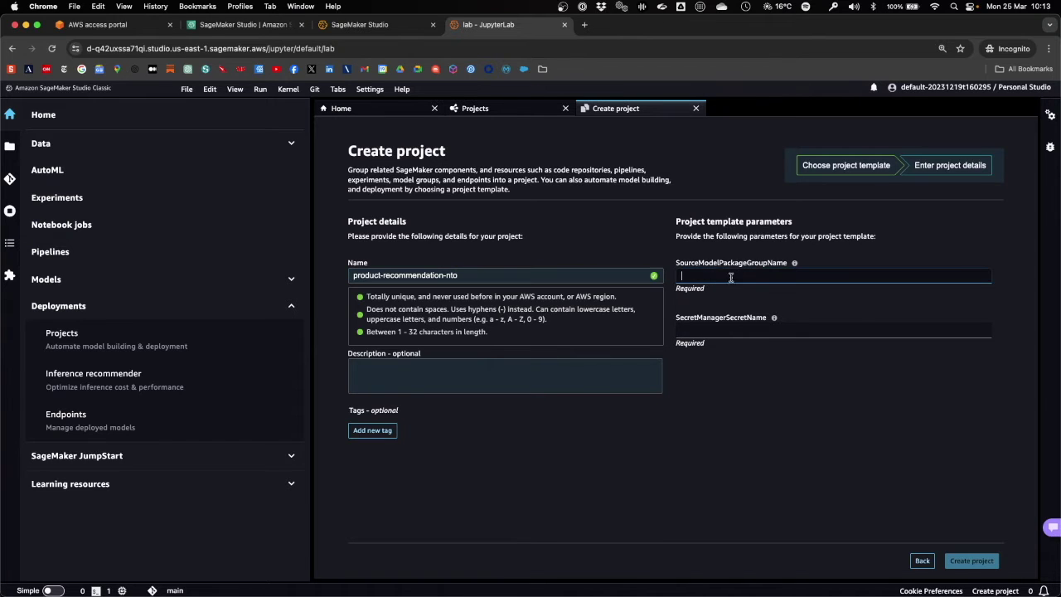
{"action": "type", "text": "product-recommendation-nto"}
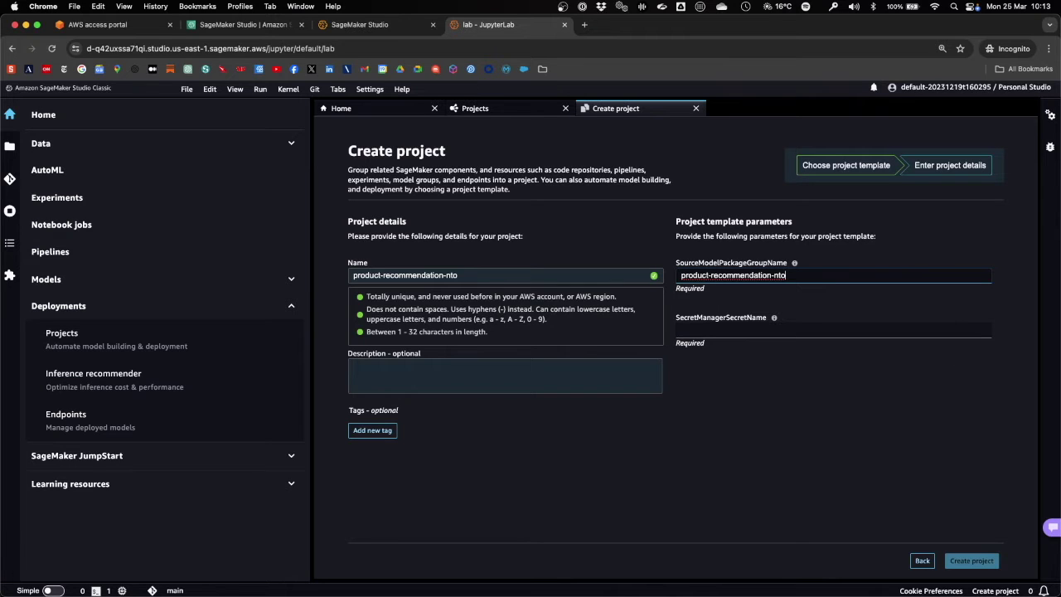
- Set the SecretManagerSecretName parameter to datacloud-oauth and create the project
{"action": "key", "text": "super+Tab"}
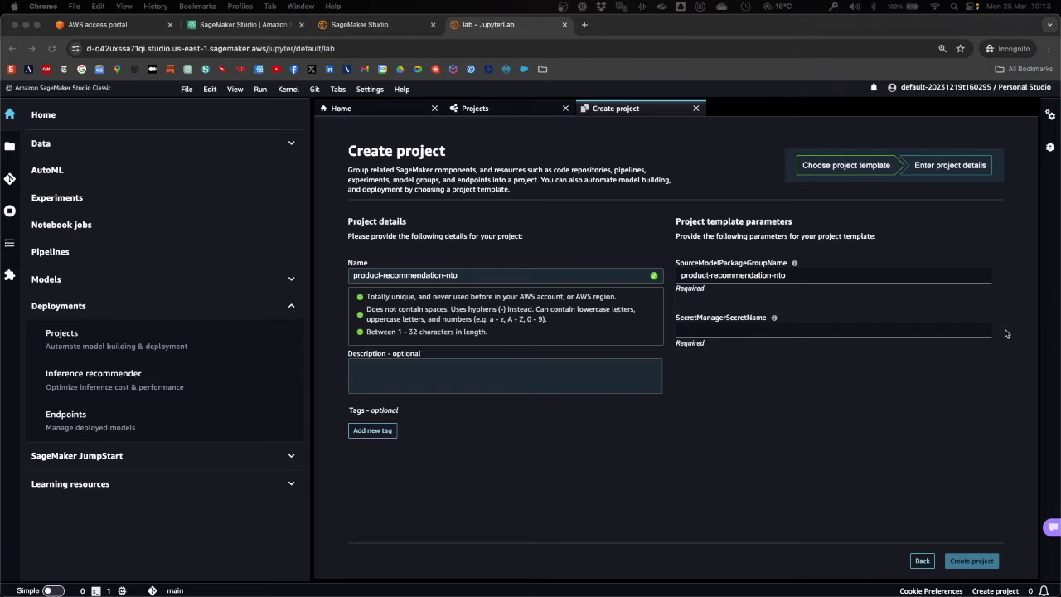
{"action": "left_click", "coordinate": [792, 336]}
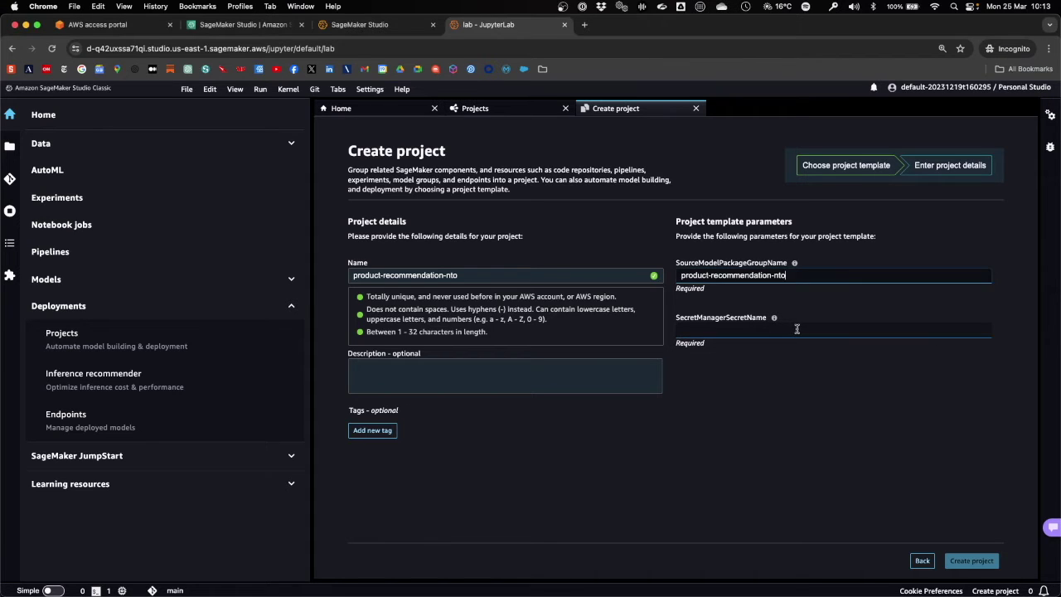
{"action": "type", "text": "datacloud-oauth"}
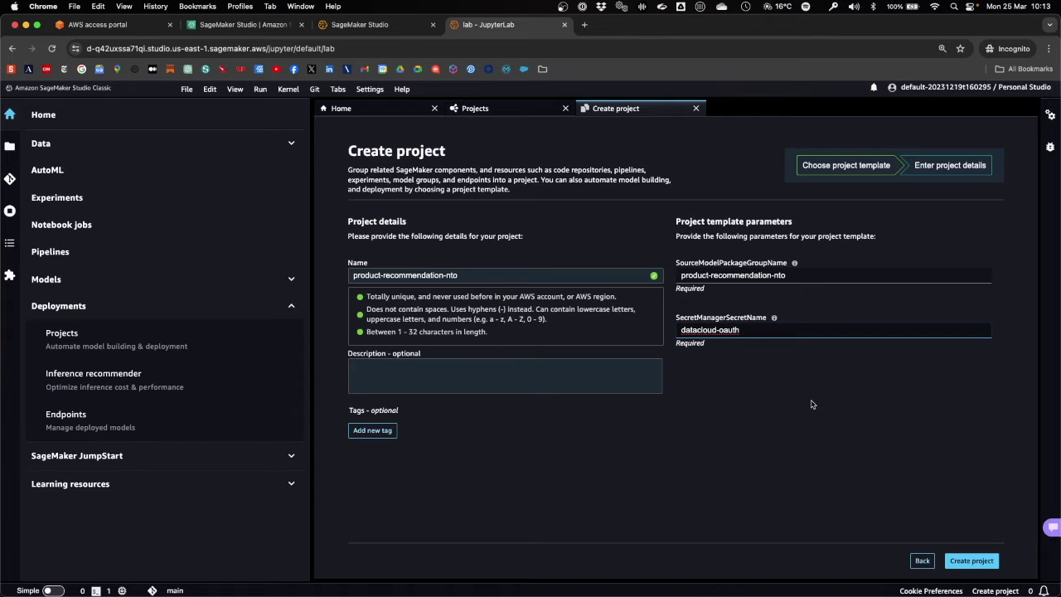
{"action": "left_click", "coordinate": [812, 405]}
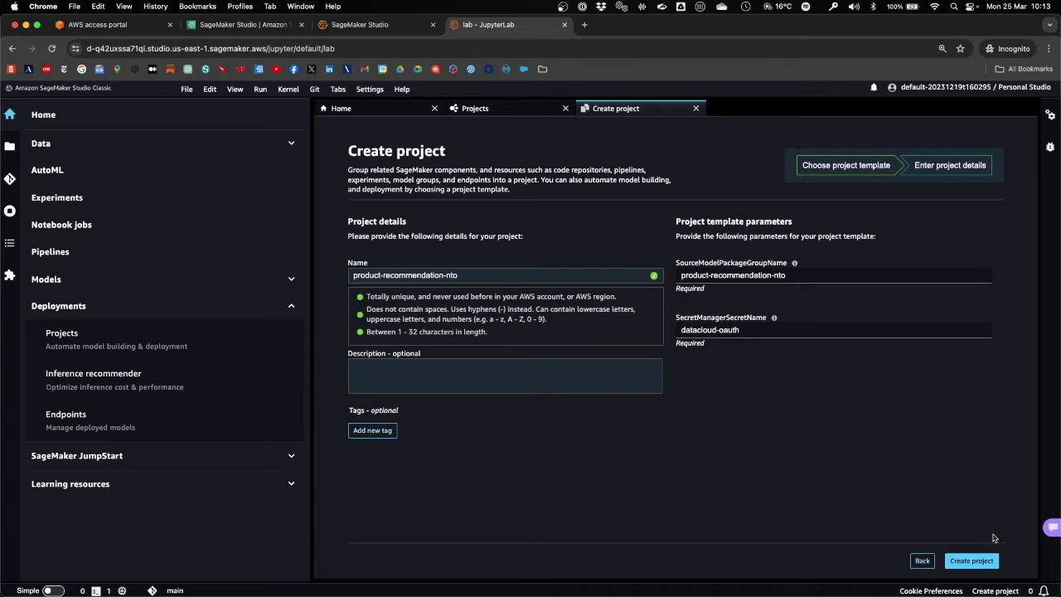
{"action": "left_click", "coordinate": [971, 560]}
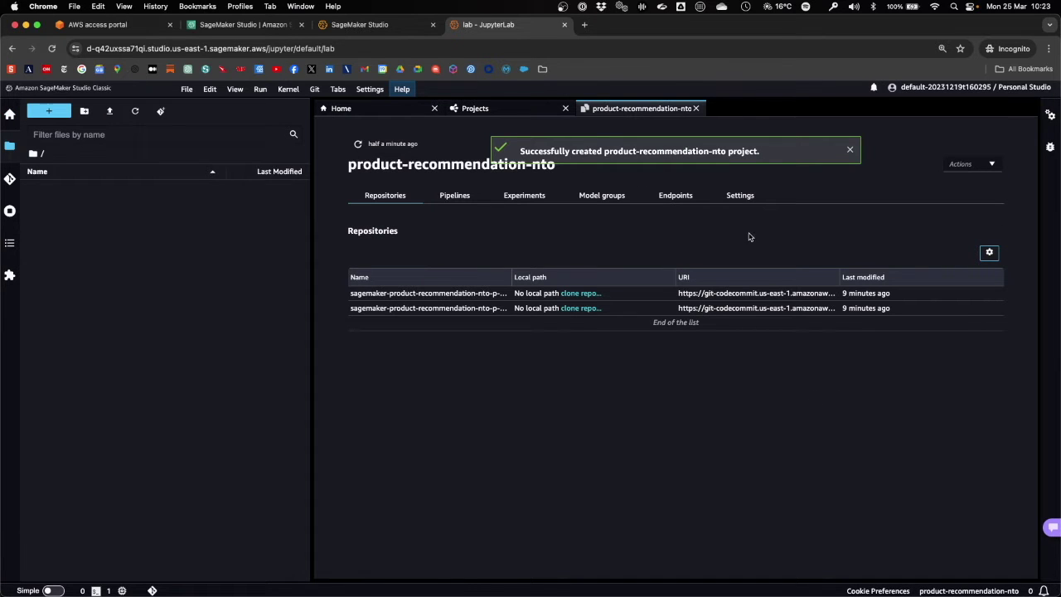
- Clone the project's example-nb and modeldeploy repositories to their default local paths
{"action": "left_click", "coordinate": [581, 295]}
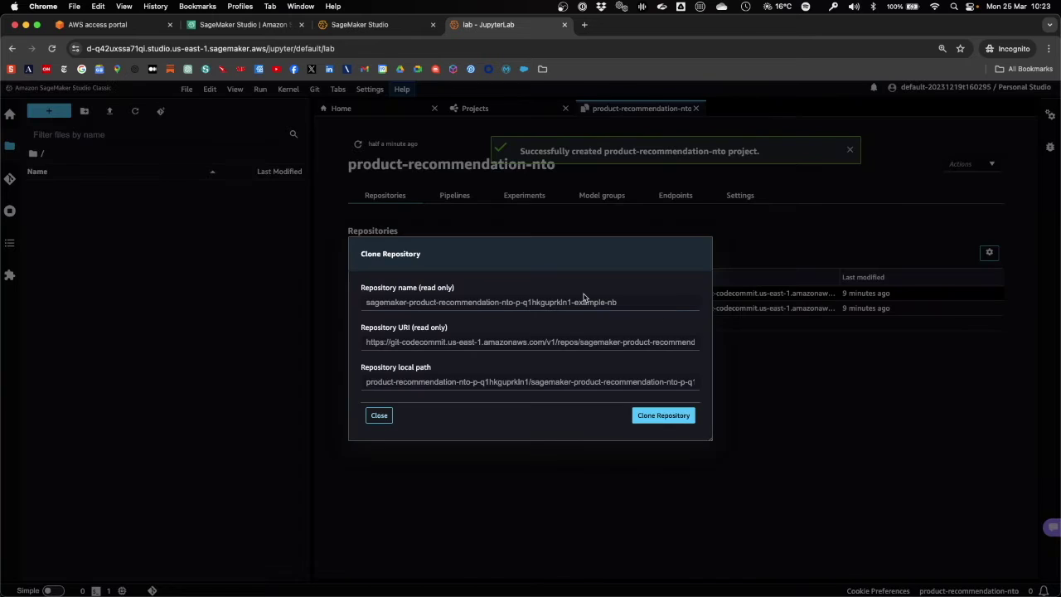
{"action": "left_click", "coordinate": [672, 417]}
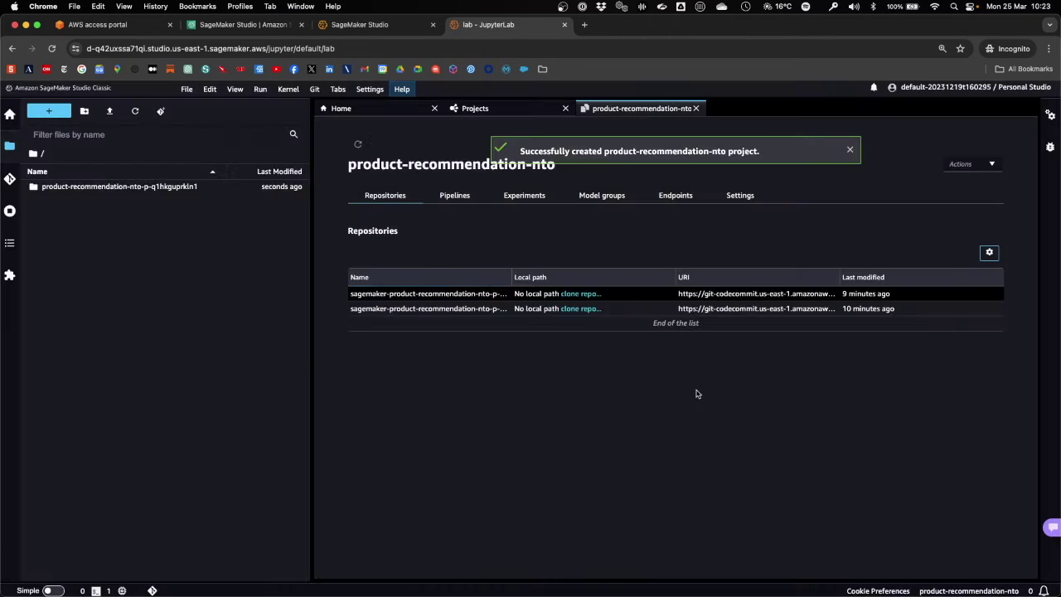
{"action": "left_click", "coordinate": [577, 310]}
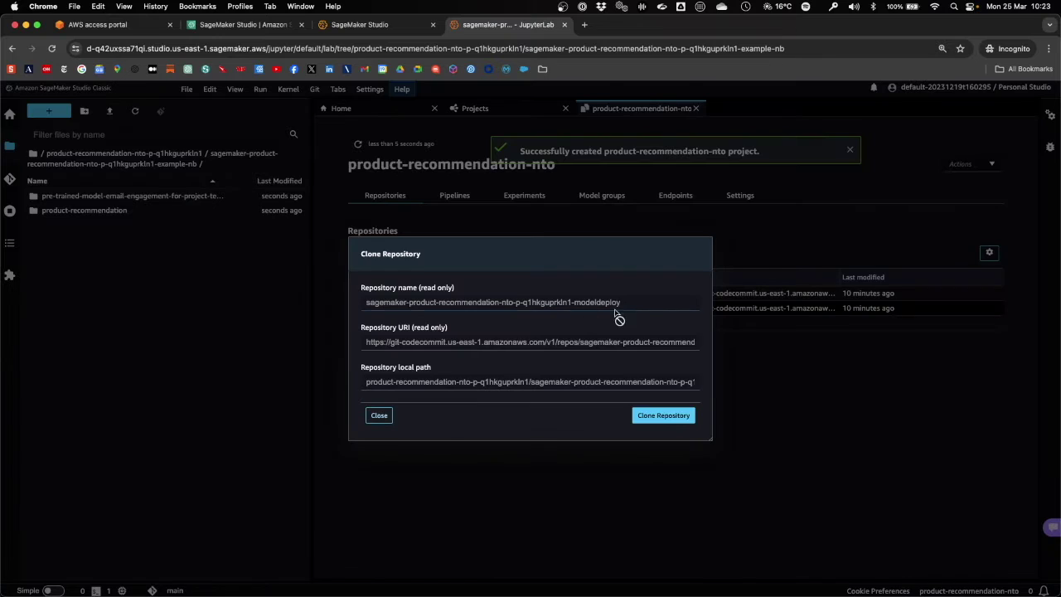
{"action": "left_click", "coordinate": [675, 417]}
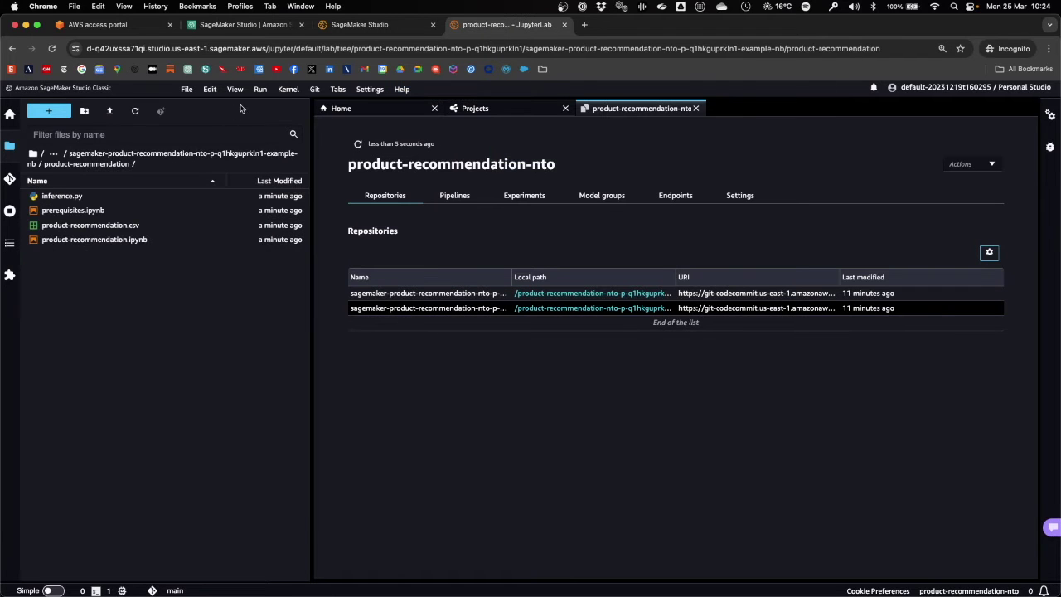
- Create a new Data Wrangler flow in the product-recommendation folder and start importing data into it
{"action": "left_click", "coordinate": [186, 88]}
{"action": "mouse_move", "coordinate": [199, 108]}
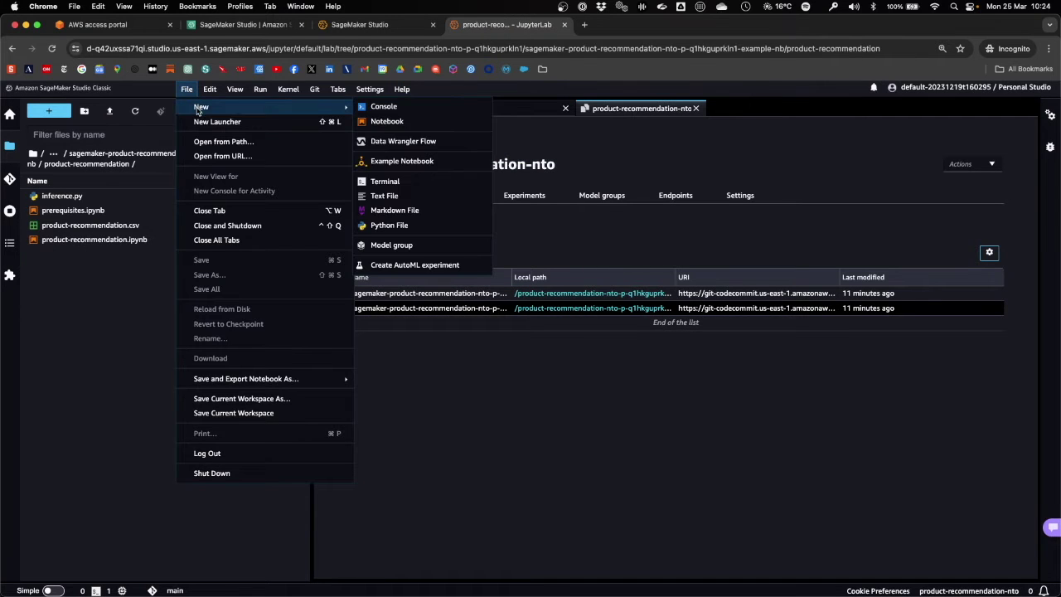
{"action": "left_click", "coordinate": [403, 142]}
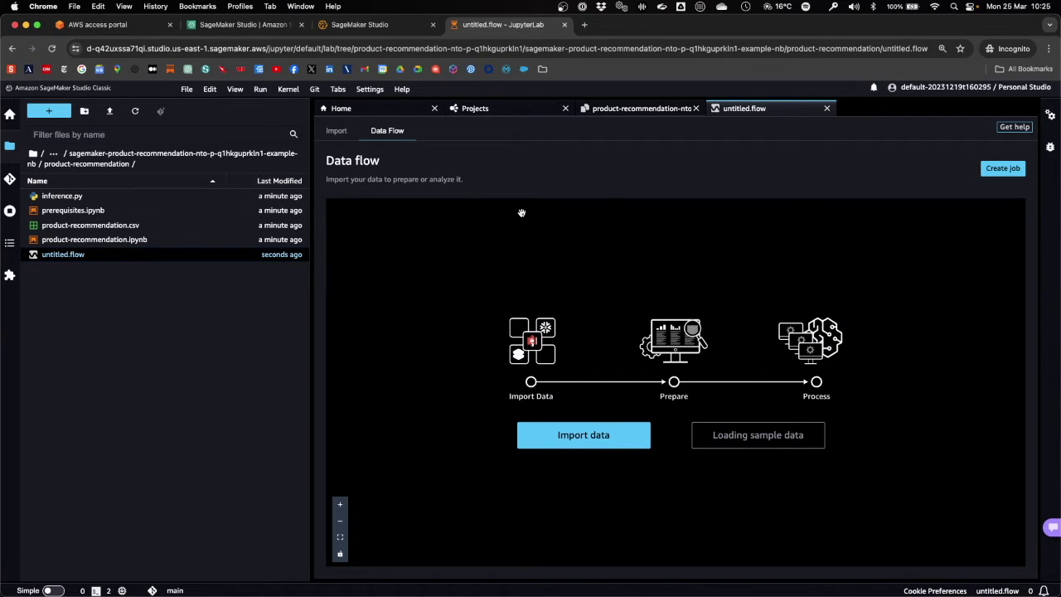
{"action": "left_click", "coordinate": [606, 438]}
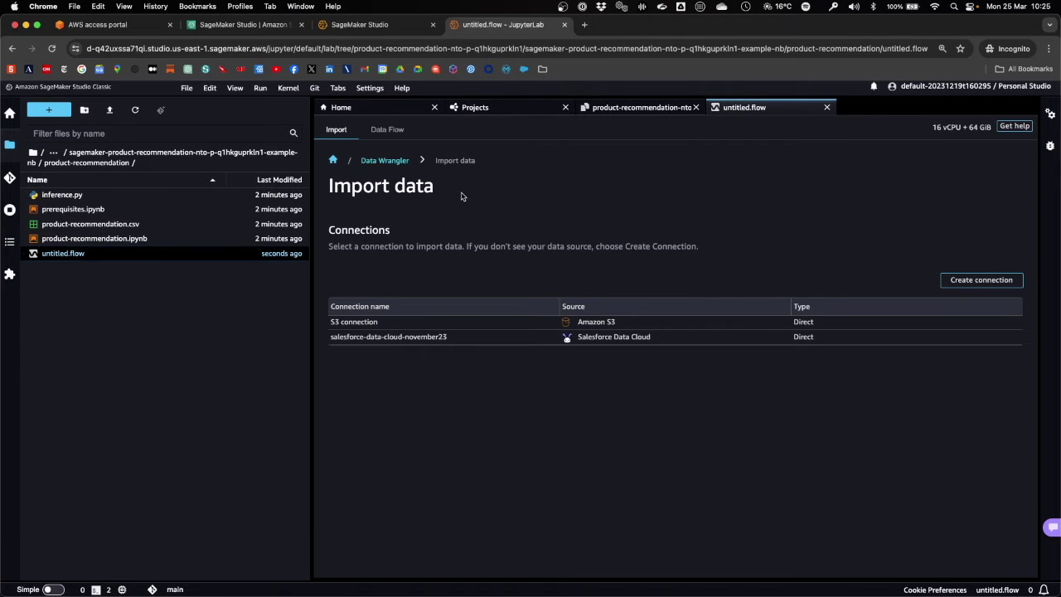
- Look through the data sources offered for a new connection, and return to the list of existing connections
{"action": "left_click", "coordinate": [998, 285]}
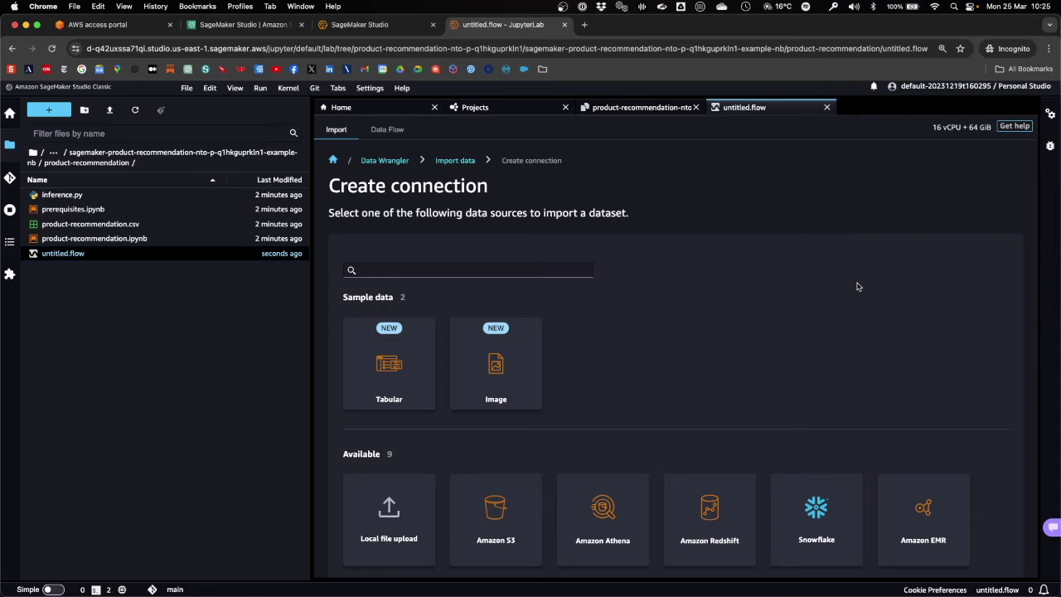
{"action": "scroll", "coordinate": [855, 290], "scroll_direction": "down", "scroll_amount": 4}
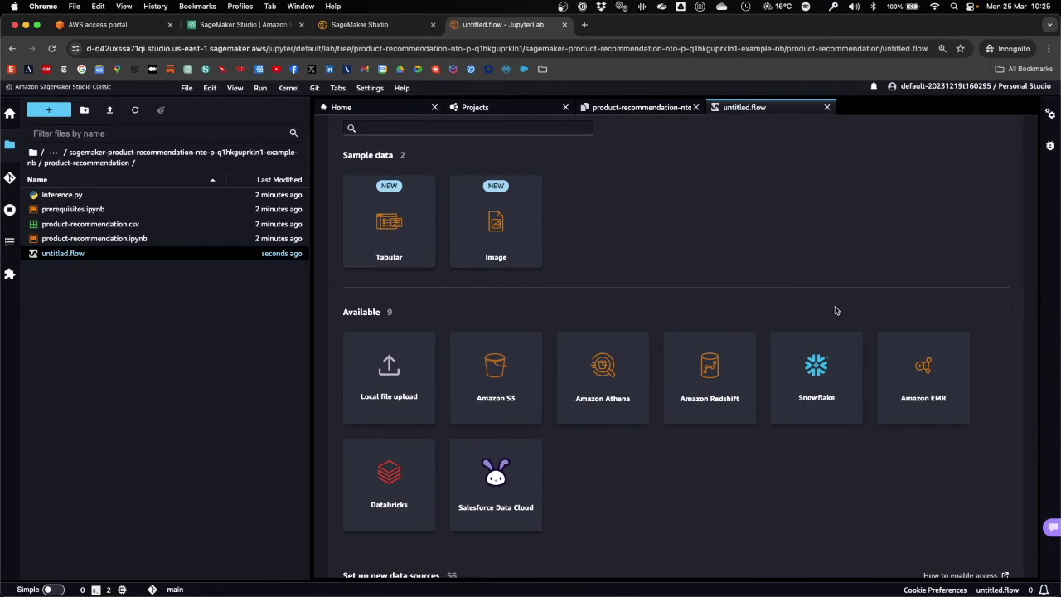
{"action": "scroll", "coordinate": [840, 306], "scroll_direction": "down", "scroll_amount": 2}
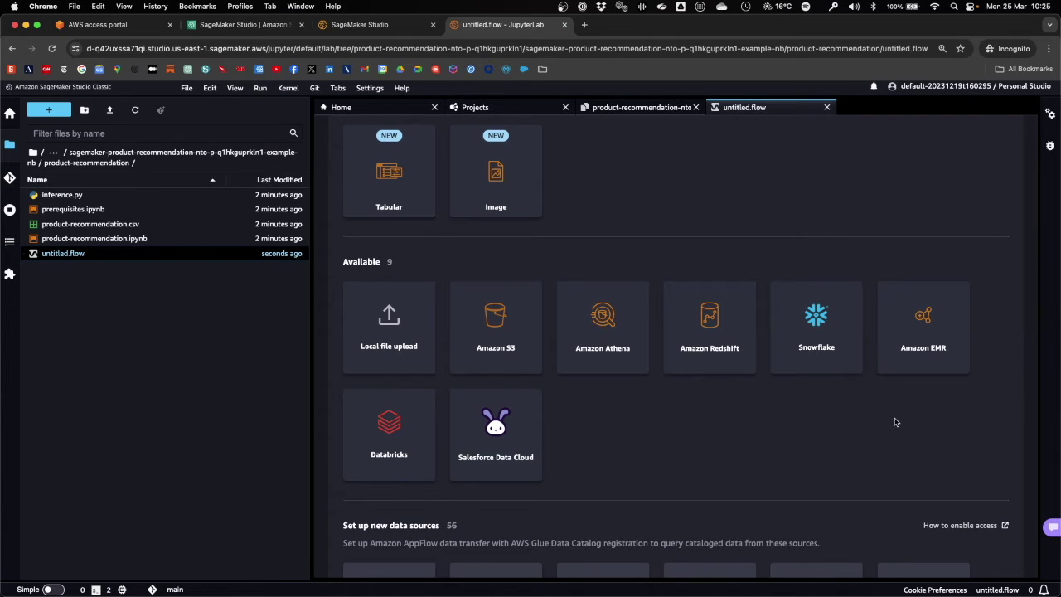
{"action": "scroll", "coordinate": [895, 423], "scroll_direction": "down", "scroll_amount": 3}
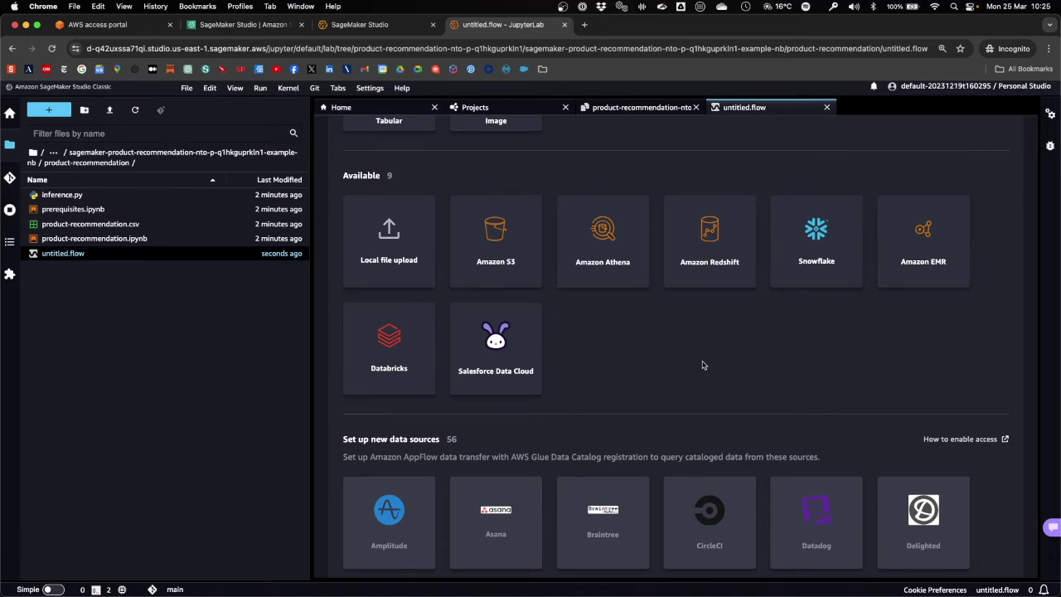
{"action": "scroll", "coordinate": [702, 365], "scroll_direction": "down", "scroll_amount": 5}
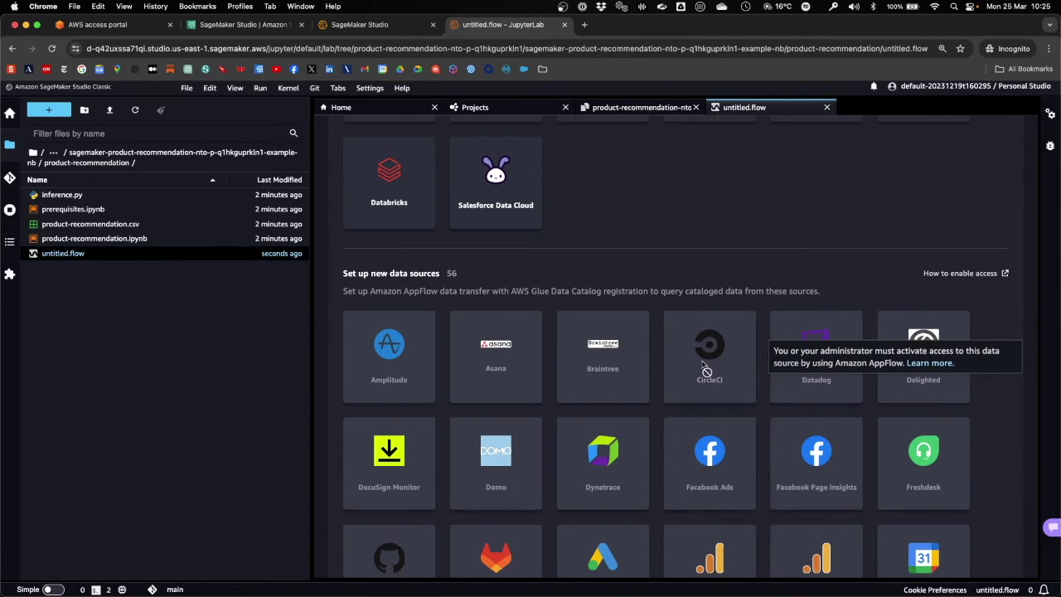
{"action": "scroll", "coordinate": [702, 368], "scroll_direction": "up", "scroll_amount": 8}
{"action": "left_click", "coordinate": [452, 162]}
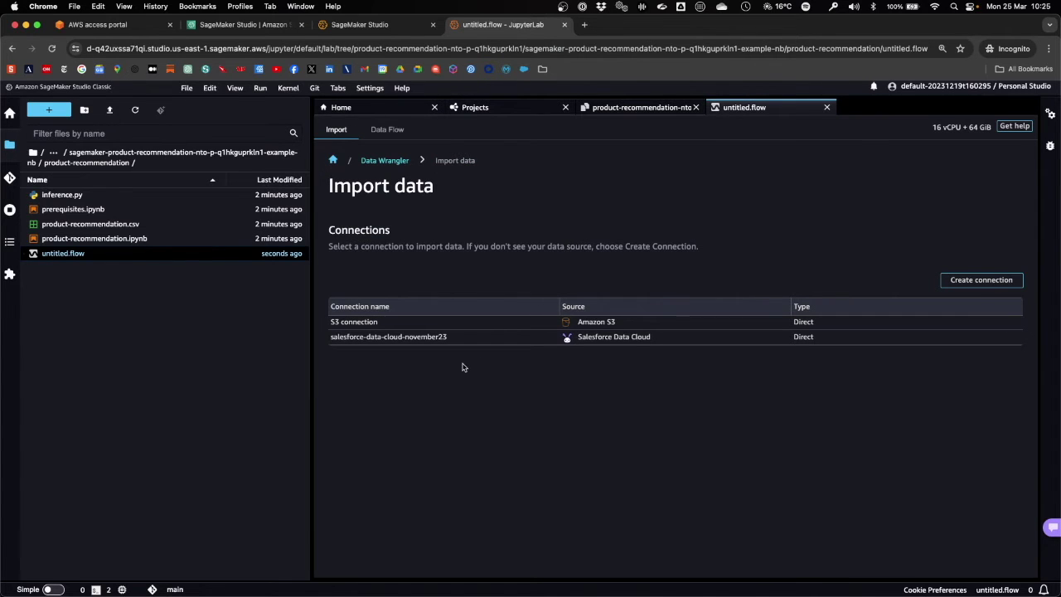
- Open the existing salesforce-data-cloud-november23 connection as the data source to import from
{"action": "key", "text": "super+equal"}
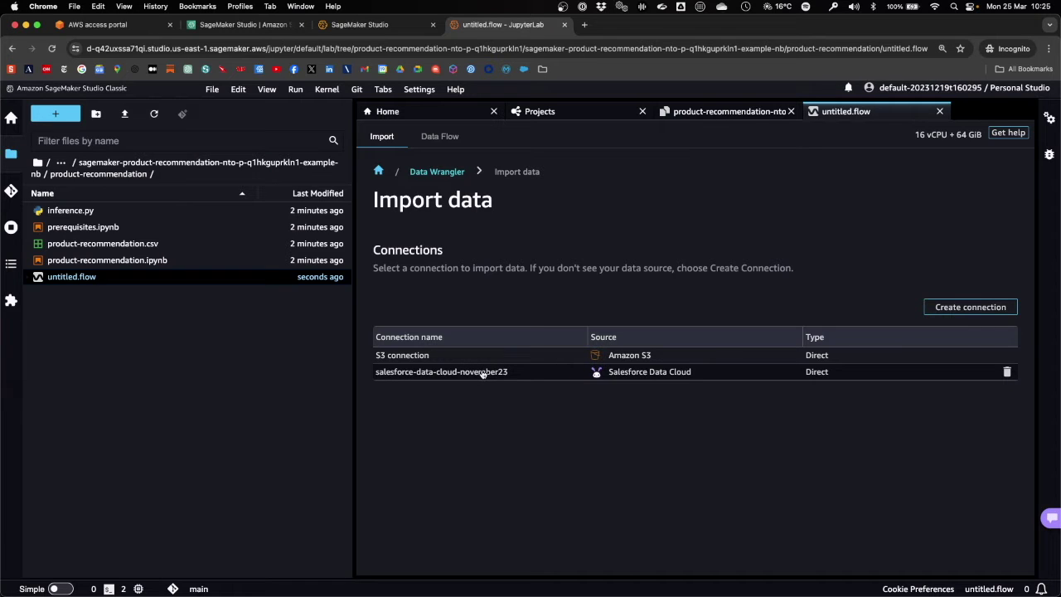
{"action": "left_click", "coordinate": [484, 374]}
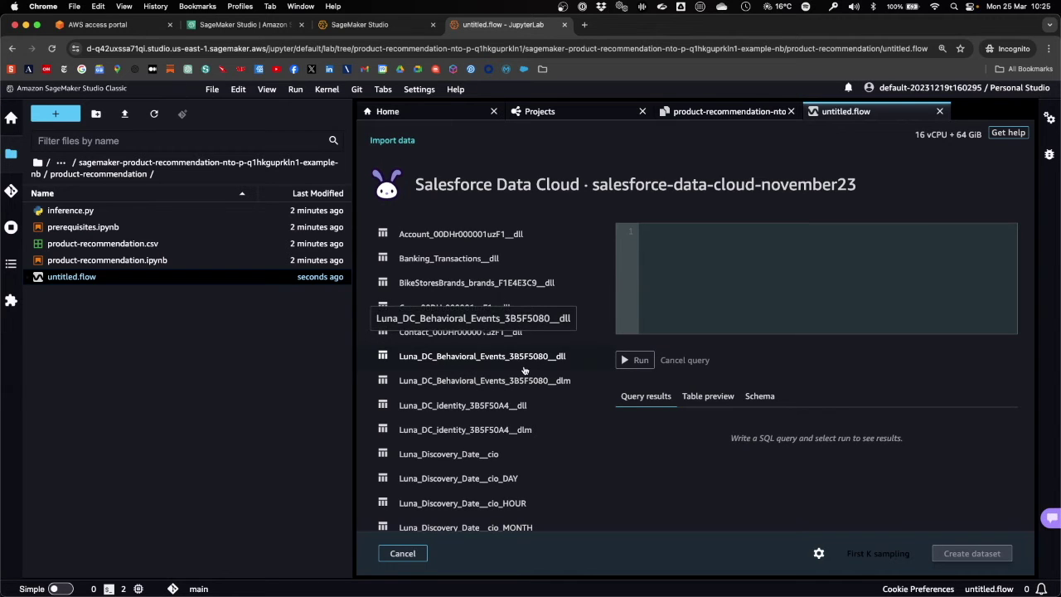
- Rename the untitled.flow file as product-recommendation.flow
{"action": "right_click", "coordinate": [71, 278]}
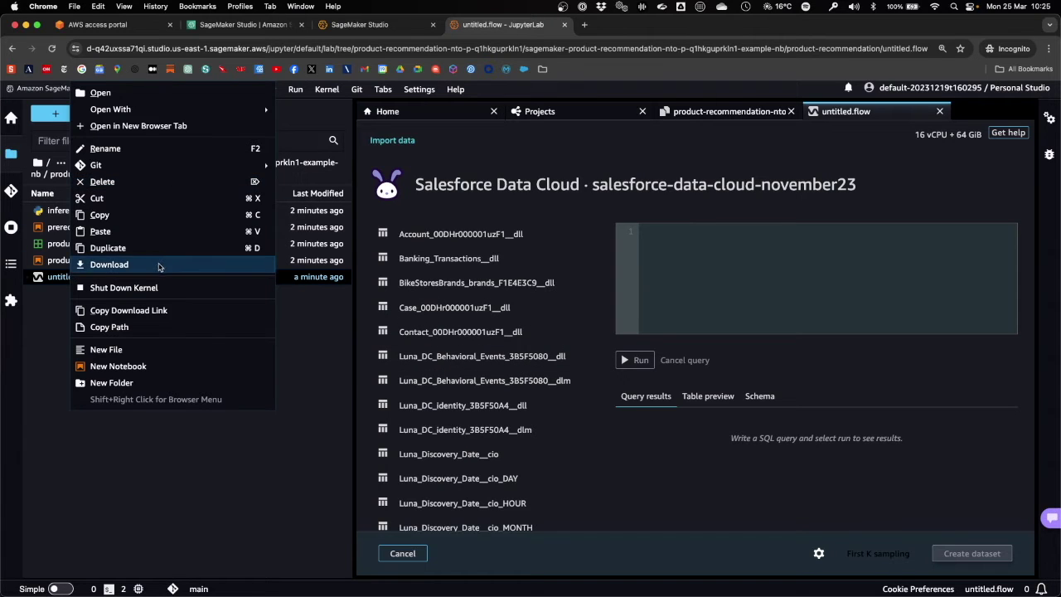
{"action": "left_click", "coordinate": [146, 148]}
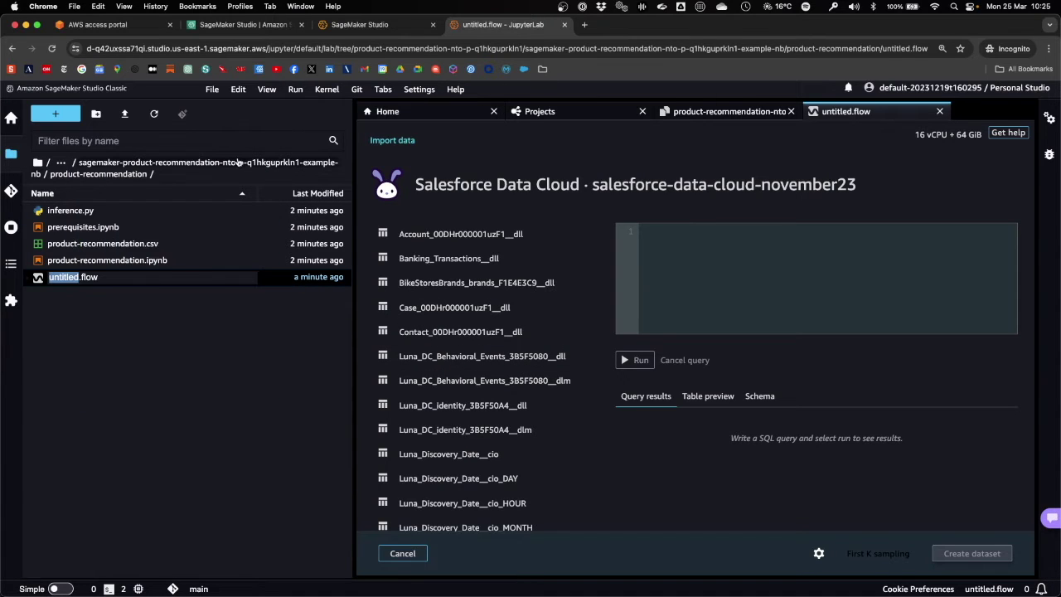
{"action": "type", "text": "product-recommendation.flow"}
{"action": "key", "text": "BackSpace"}
{"action": "key", "text": "BackSpace"}
{"action": "key", "text": "BackSpace"}
{"action": "key", "text": "BackSpace"}
{"action": "key", "text": "BackSpace"}
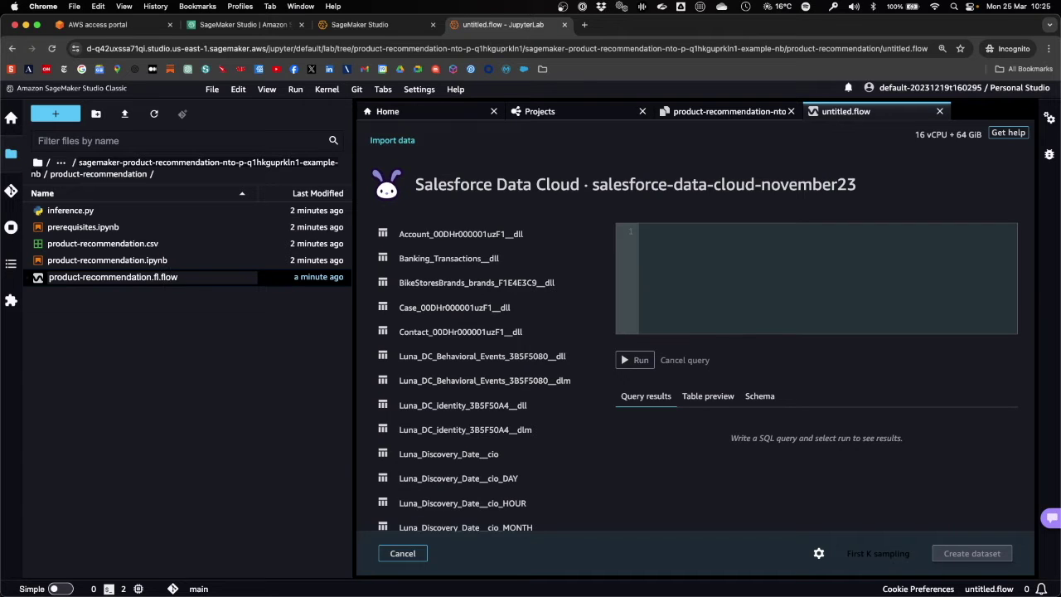
{"action": "key", "text": "BackSpace"}
{"action": "key", "text": "Return"}
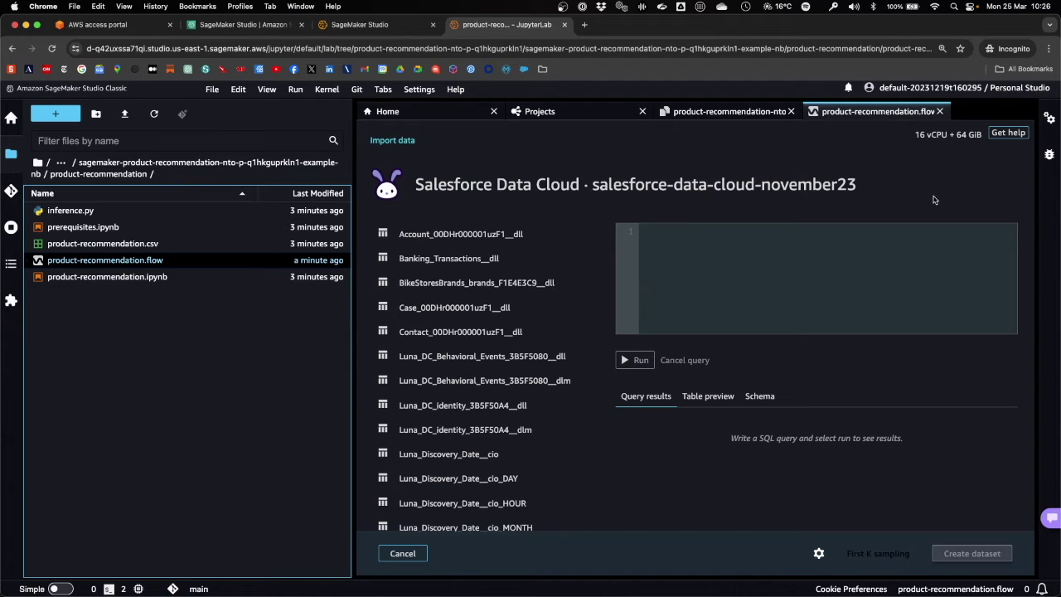
- Write a SQL query selecting product_purchased__c, club_member__c, campaign__c, state__c, month__c, case_count__c, case_type_return__c, case_type_shipment_damaged__c, pages_visited__c, engagement_score__c, tenure__c, clicks__c and id__c from Product_Recommendations__dll
{"action": "left_click", "coordinate": [810, 259]}
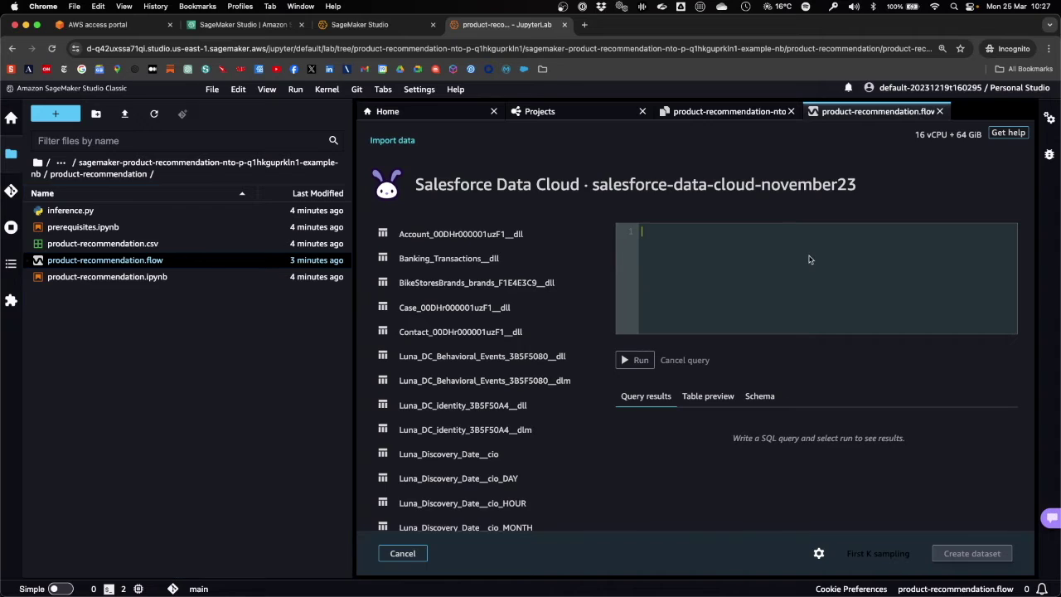
{"action": "type", "text": "SELECT product_purchased__c, club_member__c, campaign__c, state__c, month__c, case_count__c,case_type_return__c,case_type_shipment_damaged__c,pages_visited__c,engagement_score__c, tenure__c, clicks__c, id__c FROM Product_Recommendations__dll"}
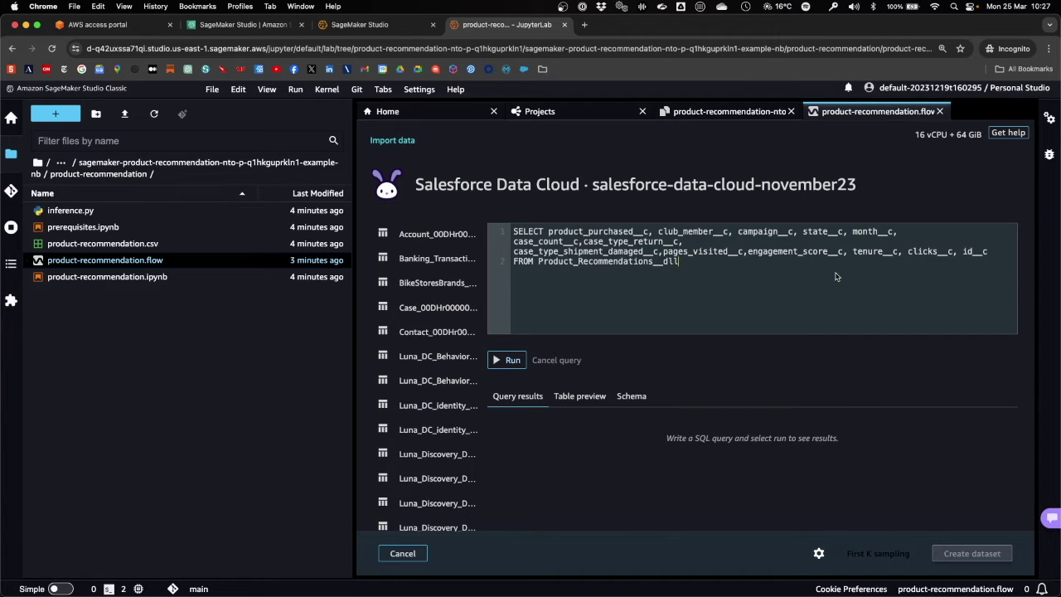
{"action": "left_click_drag", "start_coordinate": [681, 262], "coordinate": [538, 262]}
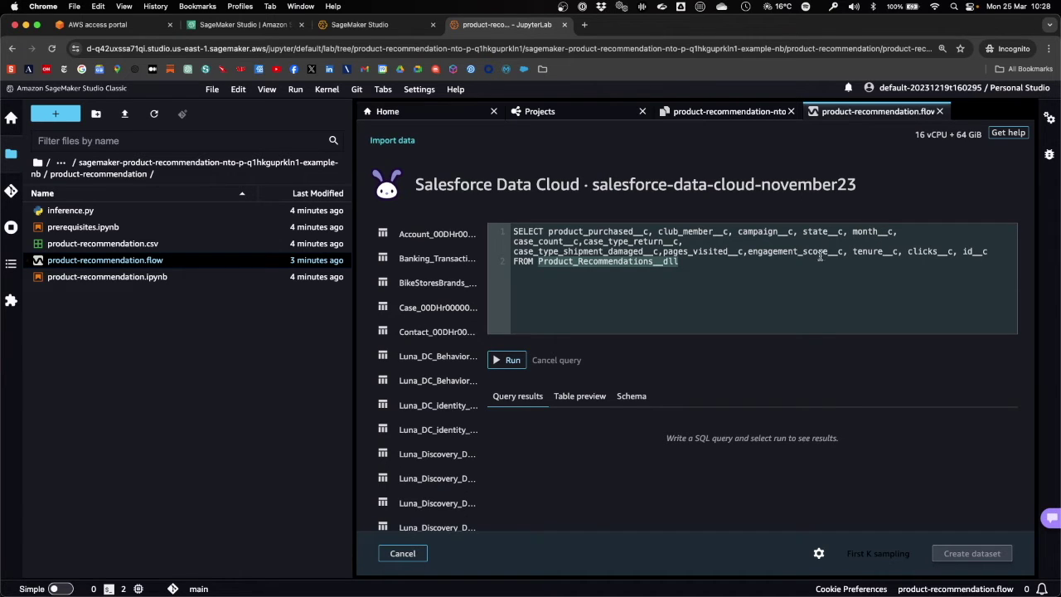
- Run the Product_Recommendations__dll query, look over the returned rows, and create the dataset from them
{"action": "left_click", "coordinate": [506, 361]}
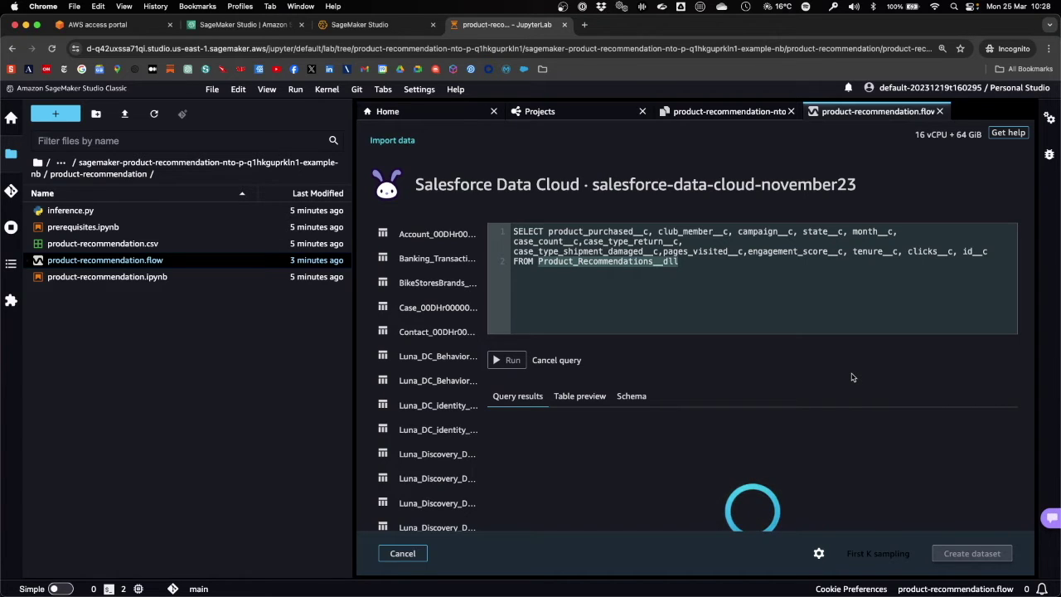
{"action": "scroll", "coordinate": [871, 440], "scroll_direction": "down", "scroll_amount": 3}
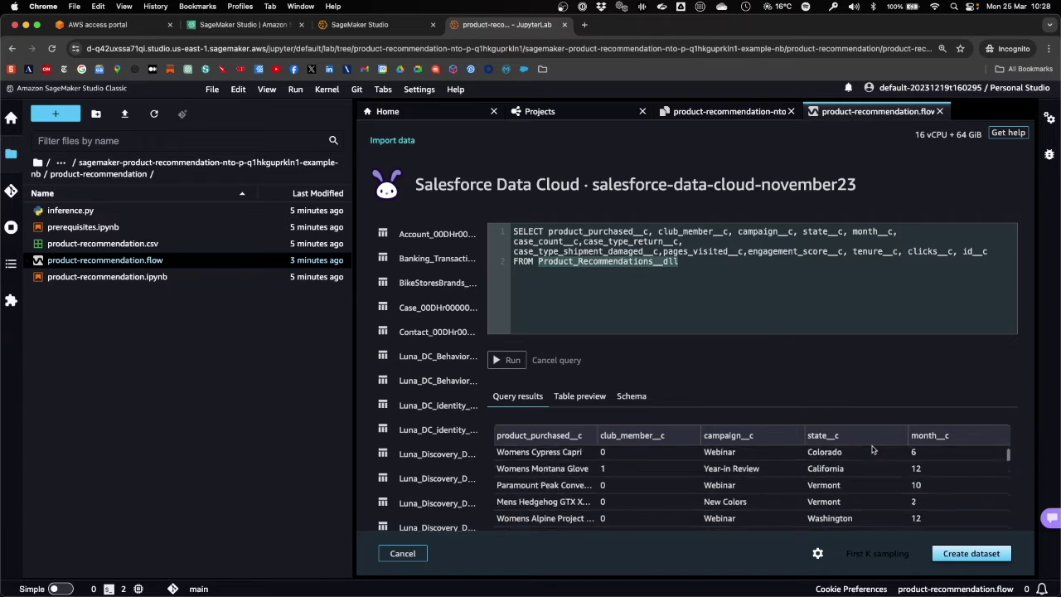
{"action": "scroll", "coordinate": [872, 449], "scroll_direction": "up", "scroll_amount": 3}
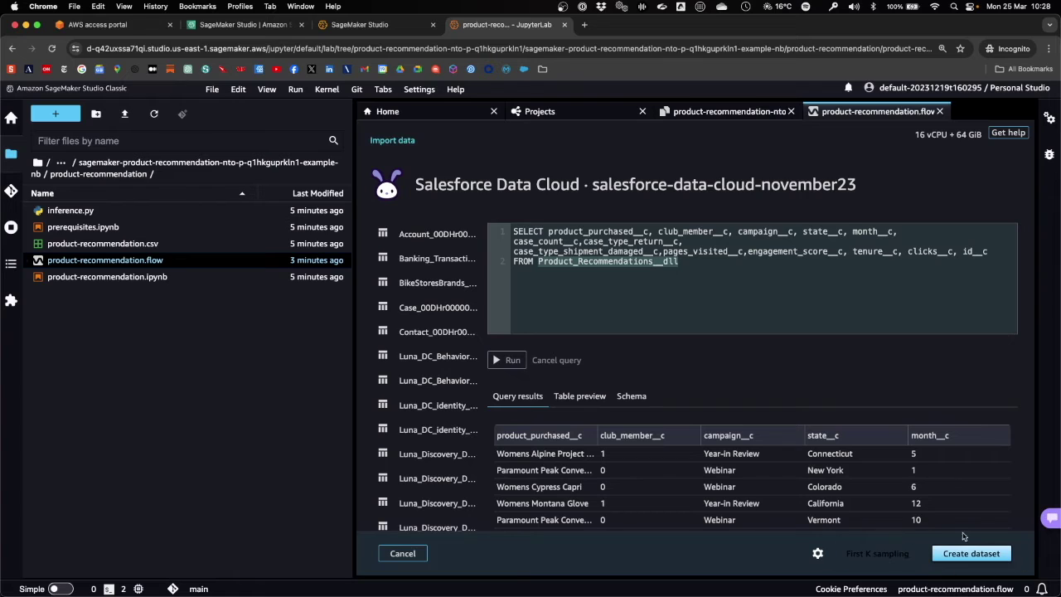
{"action": "left_click", "coordinate": [982, 557]}
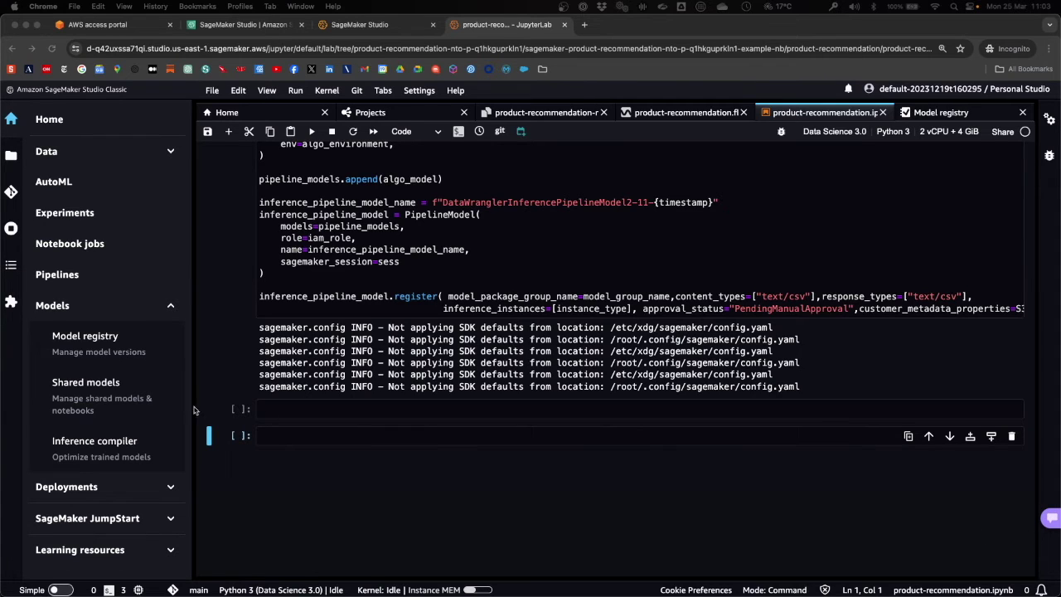
- Open Version 1 of the product-recommendation-nto model group in the model registry
{"action": "left_click", "coordinate": [102, 340]}
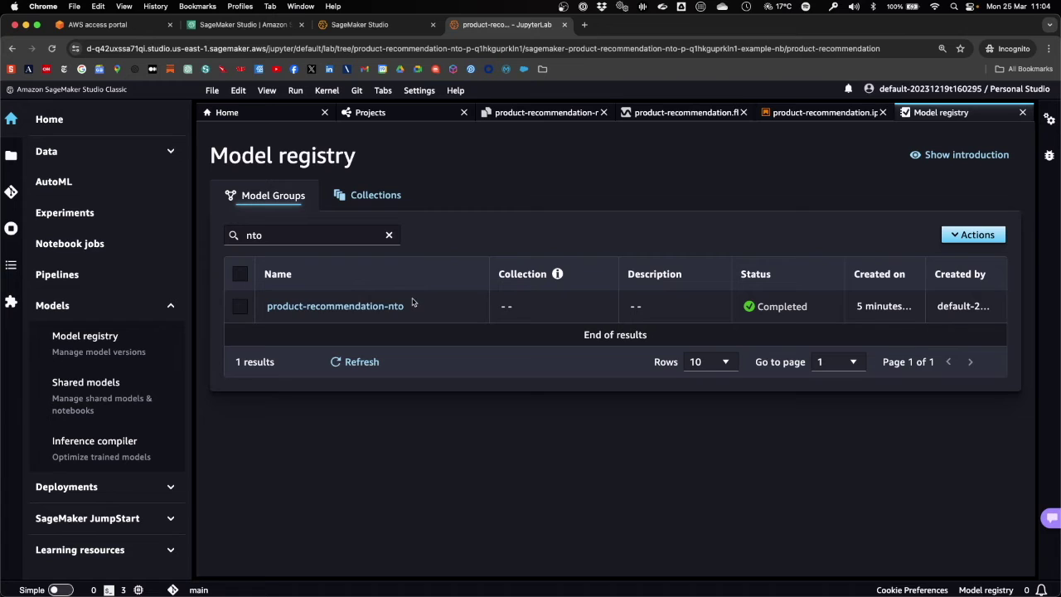
{"action": "left_click", "coordinate": [359, 306]}
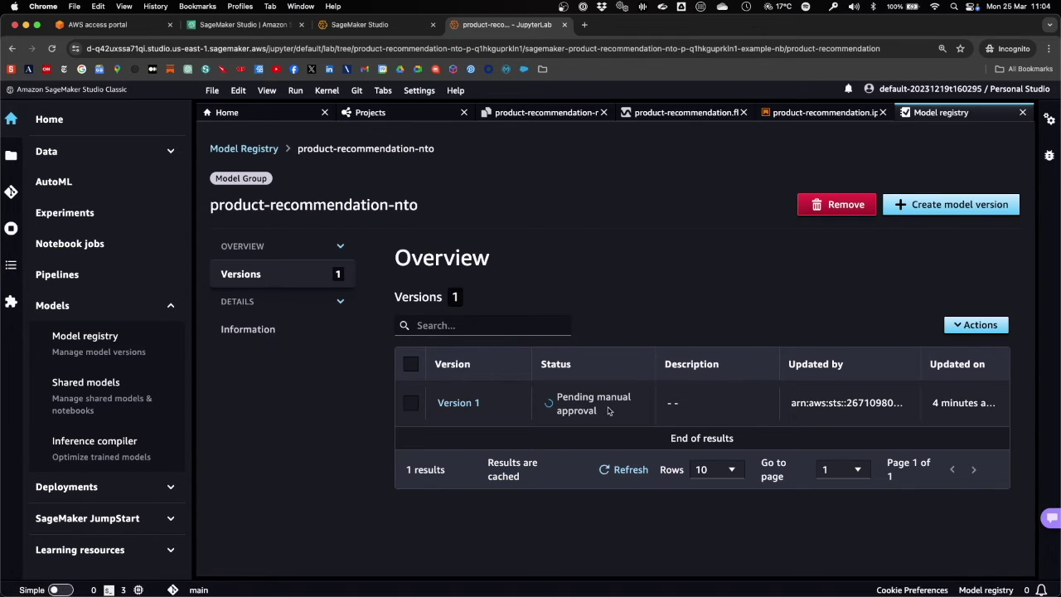
{"action": "left_click", "coordinate": [466, 404]}
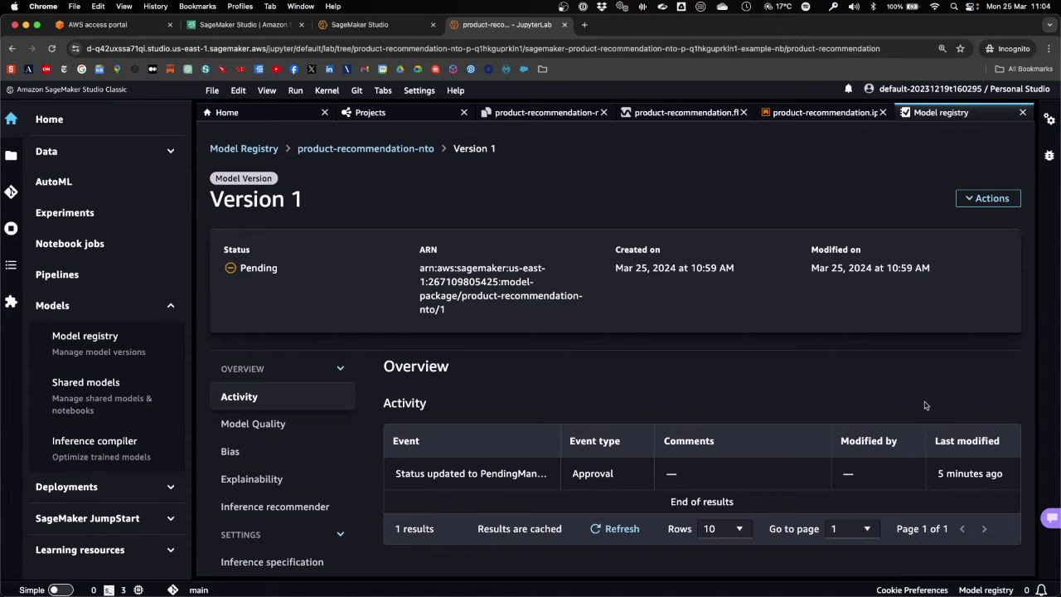
{"action": "scroll", "coordinate": [924, 402], "scroll_direction": "down", "scroll_amount": 1}
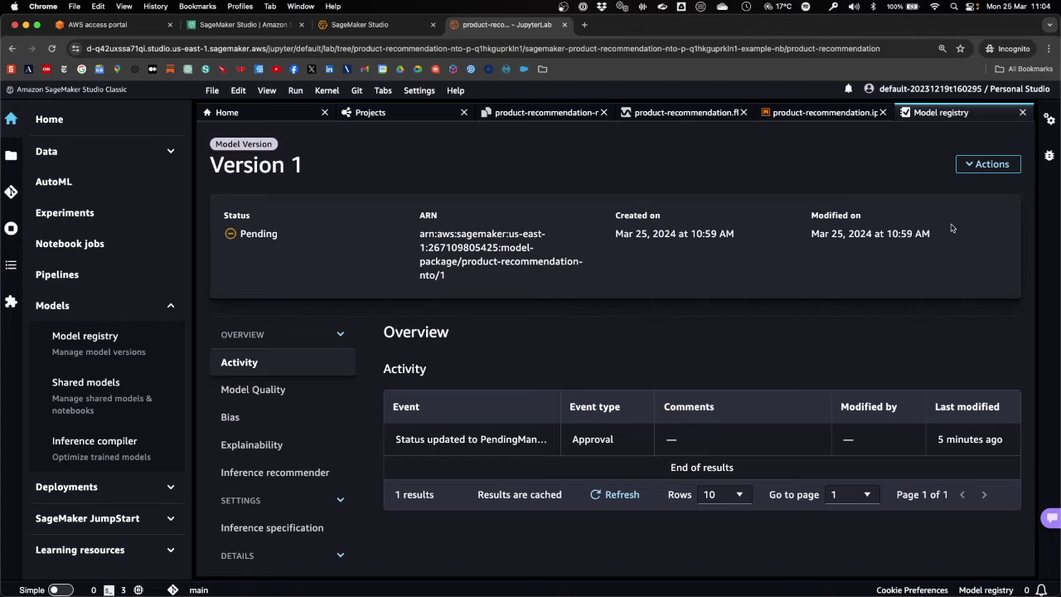
- Update the status of model Version 1 to Approved and save it without a comment
{"action": "left_click", "coordinate": [987, 165]}
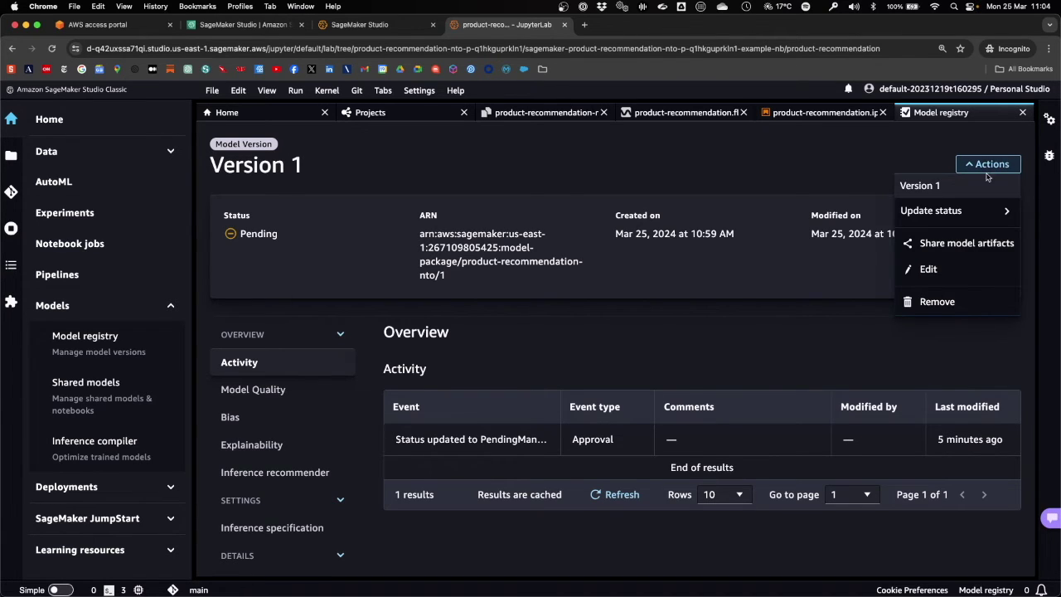
{"action": "mouse_move", "coordinate": [964, 217]}
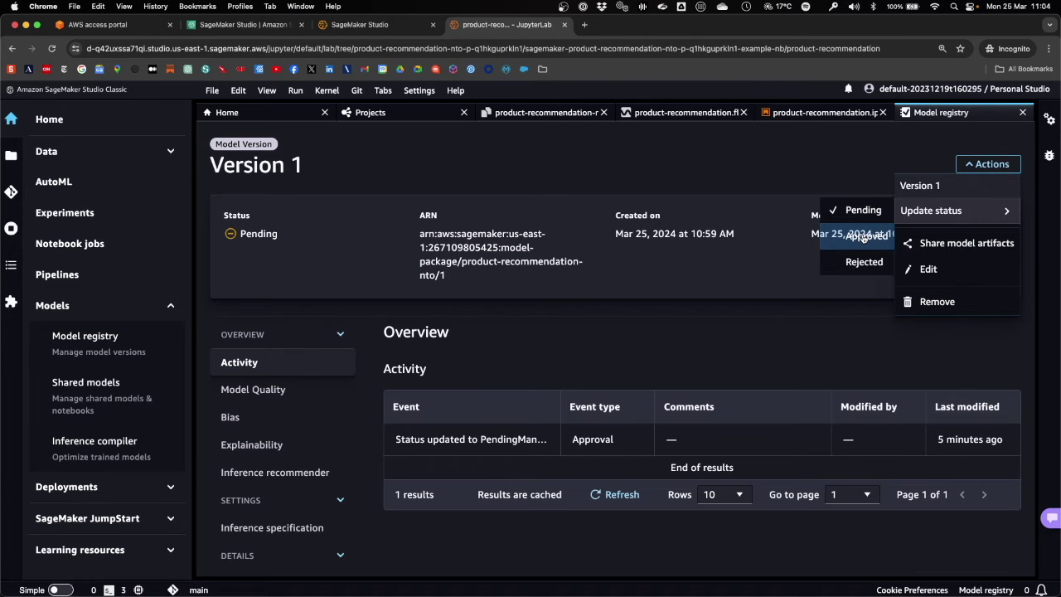
{"action": "left_click", "coordinate": [863, 238]}
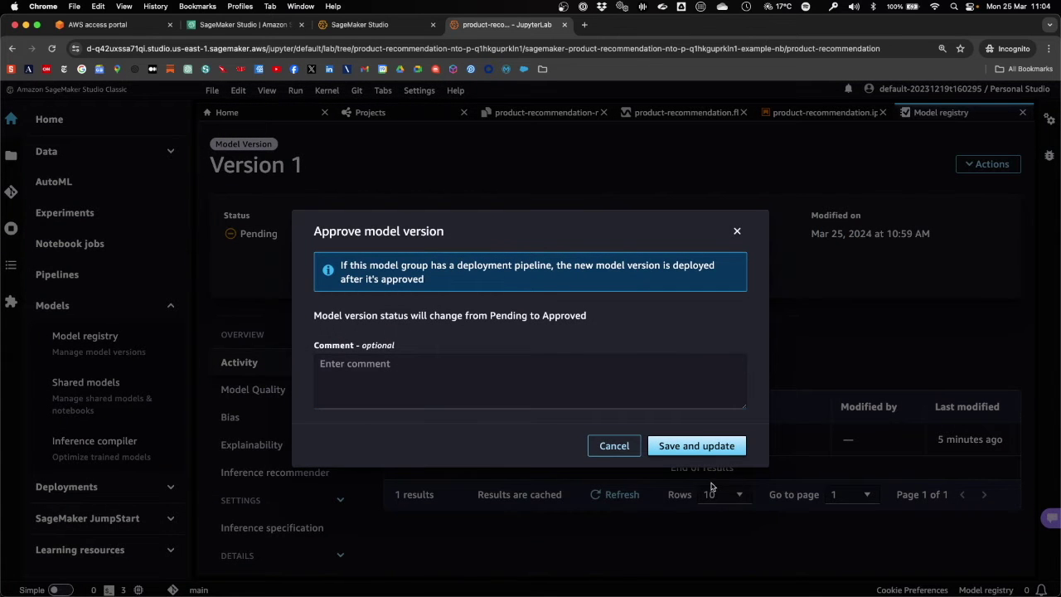
{"action": "left_click", "coordinate": [707, 453]}
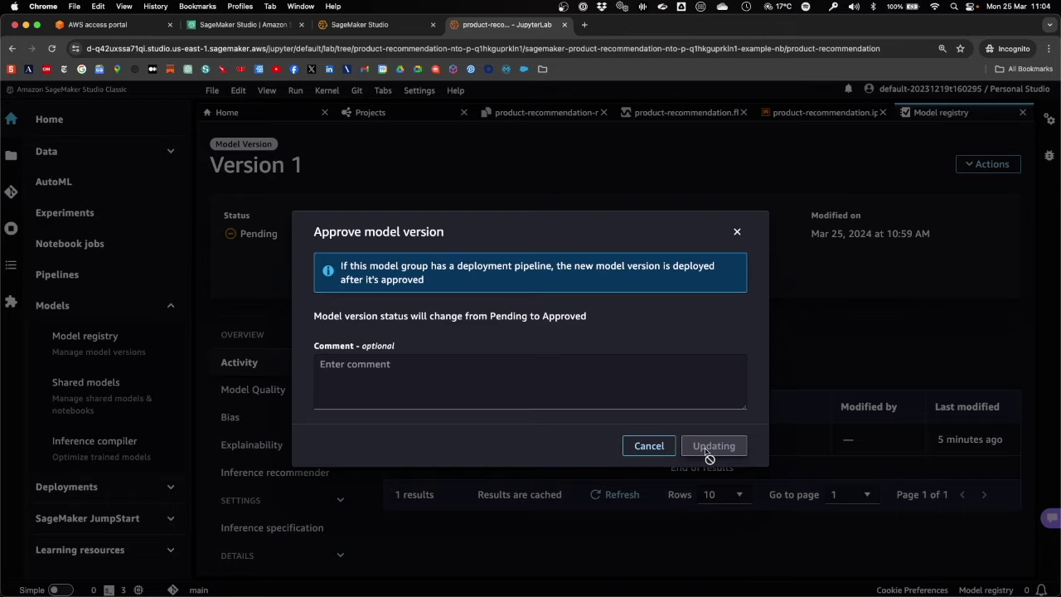
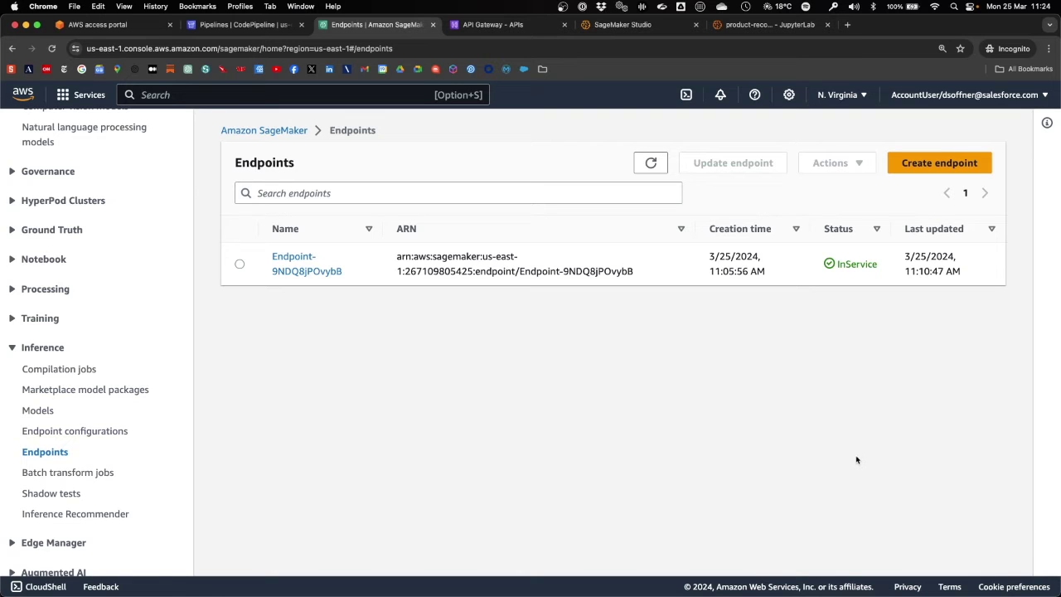
- Switch to API Gateway and review the APIs, the usage plans and the details of the SageMaker key
{"action": "left_click", "coordinate": [504, 24]}
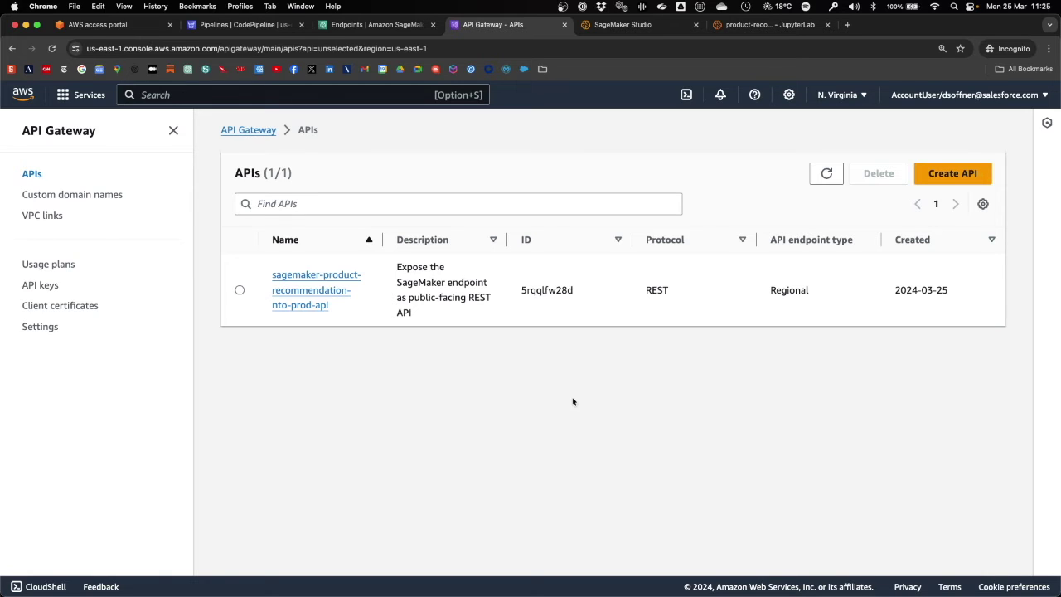
{"action": "left_click", "coordinate": [60, 265]}
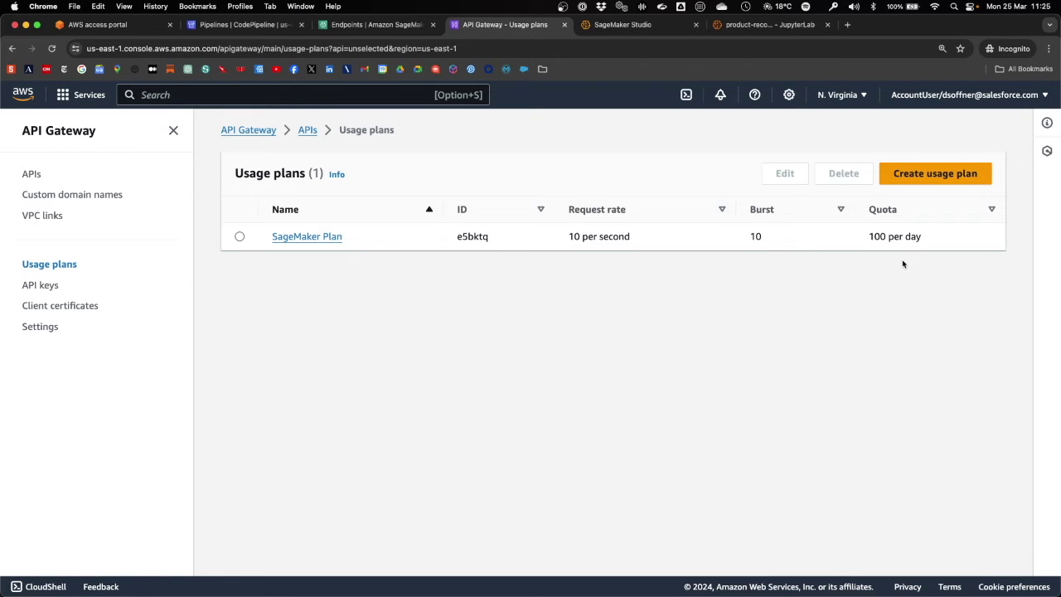
{"action": "left_click", "coordinate": [48, 288]}
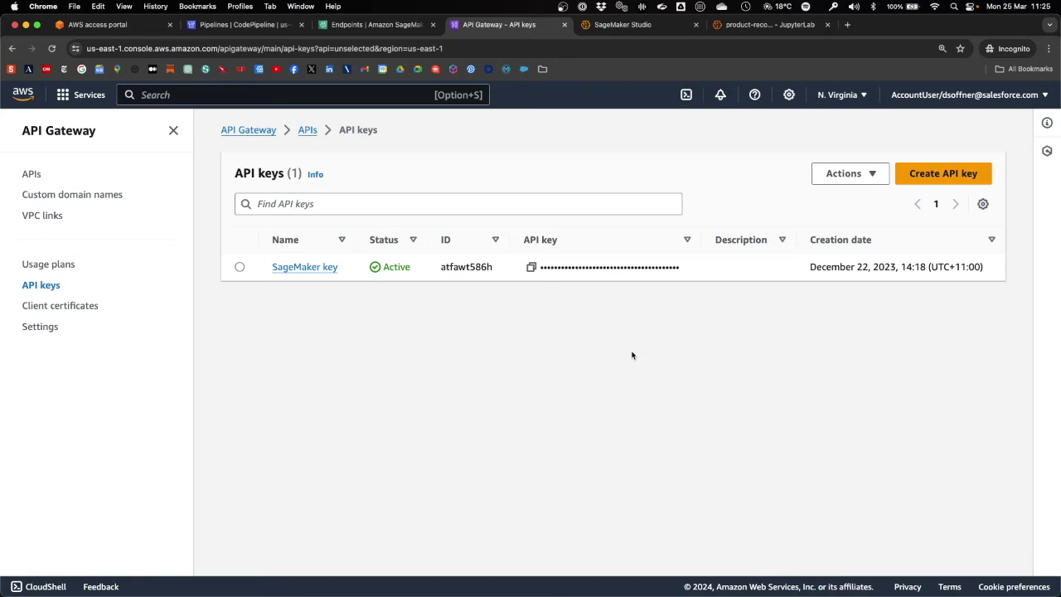
{"action": "left_click", "coordinate": [319, 267]}
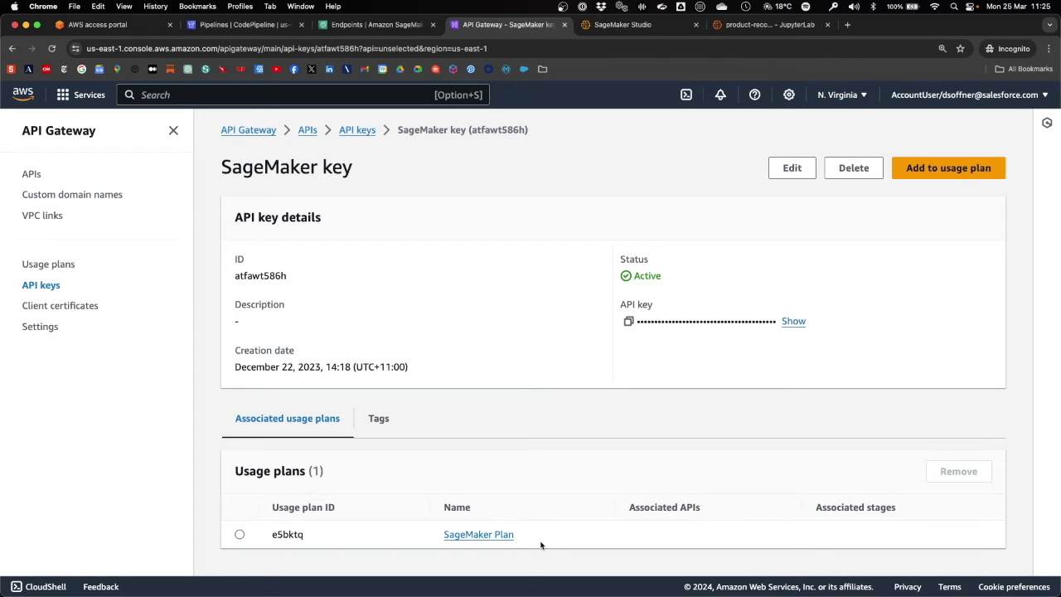
- Add the prod stage of sagemaker-product-recommendation-nto-prod-api to the SageMaker Plan usage plan, and dismiss the notification
{"action": "left_click", "coordinate": [495, 535]}
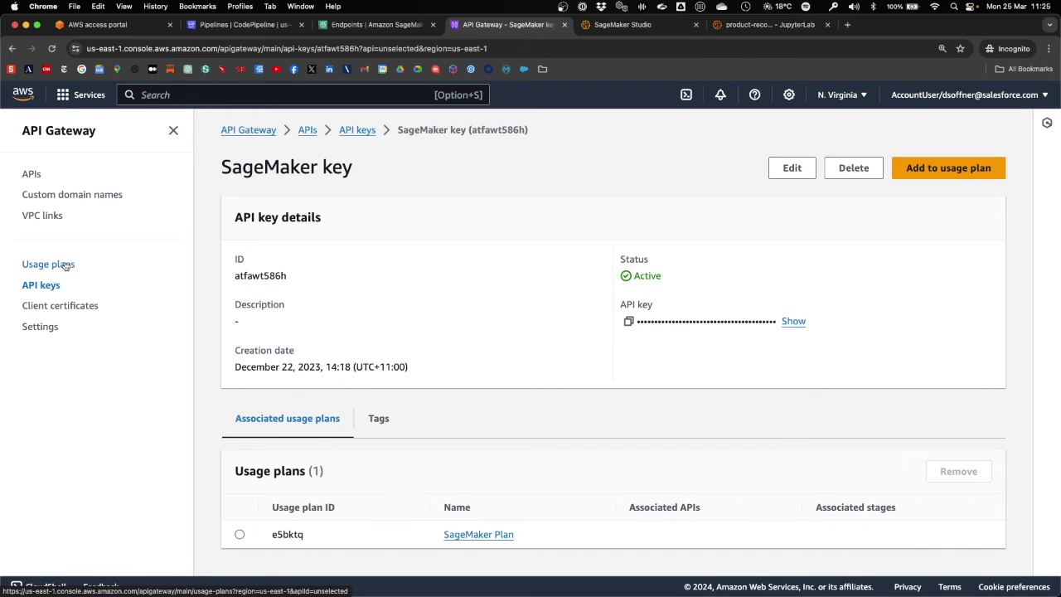
{"action": "left_click", "coordinate": [331, 239]}
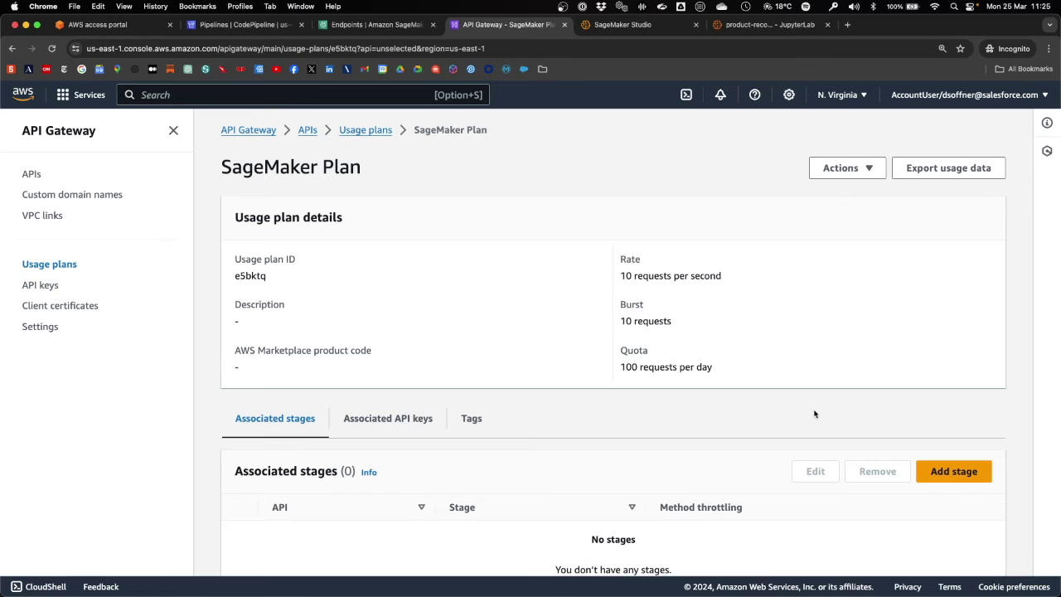
{"action": "scroll", "coordinate": [815, 417], "scroll_direction": "down", "scroll_amount": 2}
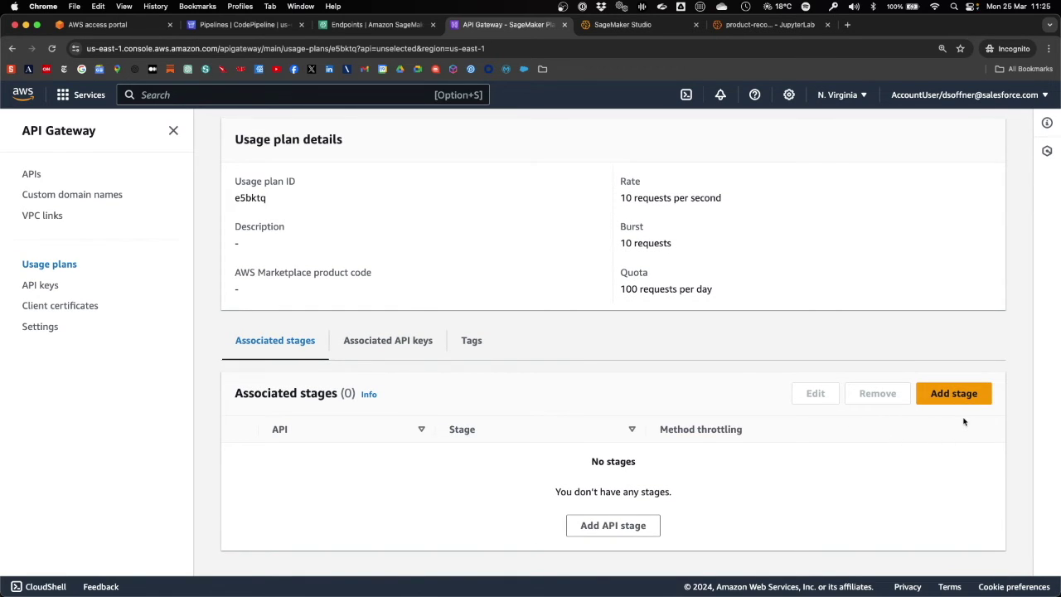
{"action": "left_click", "coordinate": [953, 395]}
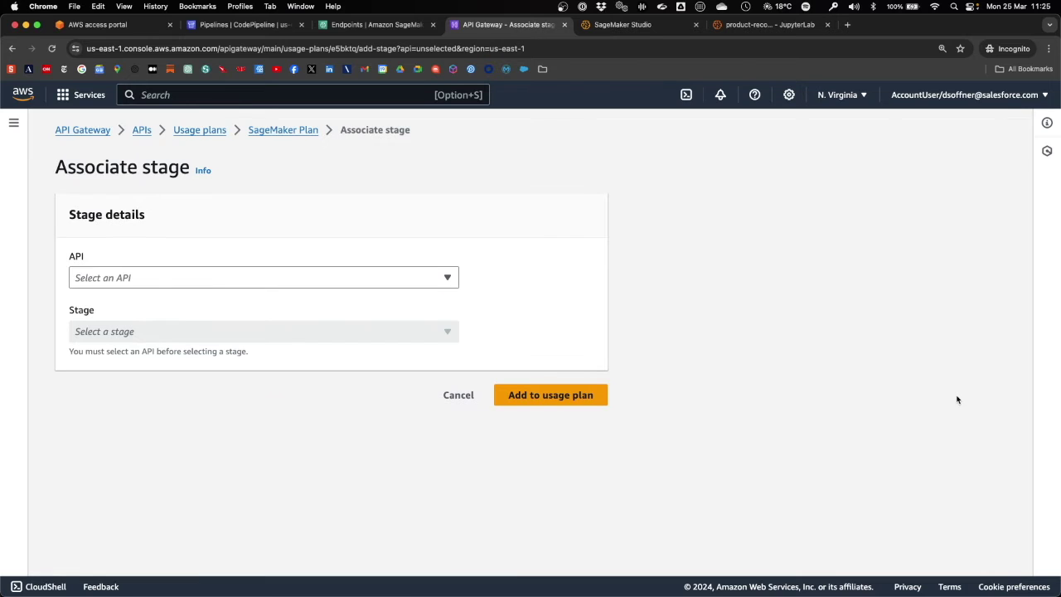
{"action": "left_click", "coordinate": [246, 282]}
{"action": "left_click", "coordinate": [260, 324]}
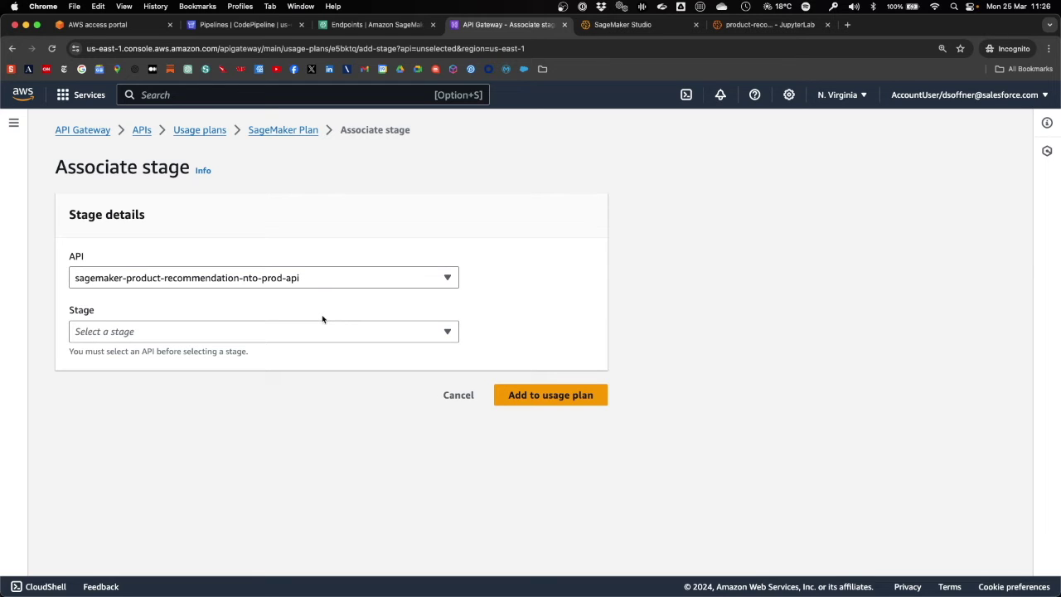
{"action": "left_click", "coordinate": [294, 334]}
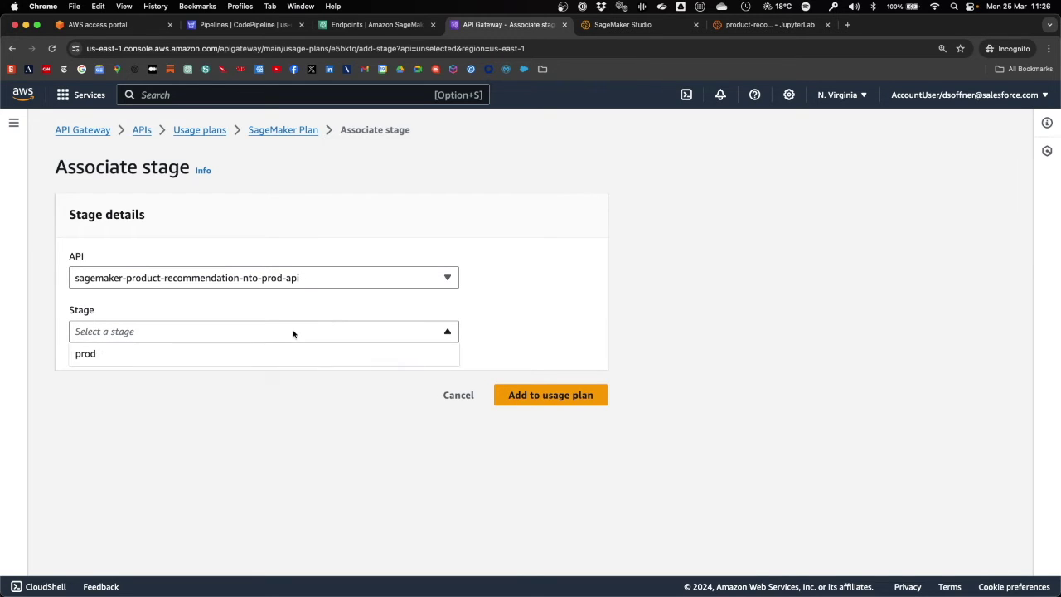
{"action": "left_click", "coordinate": [117, 355]}
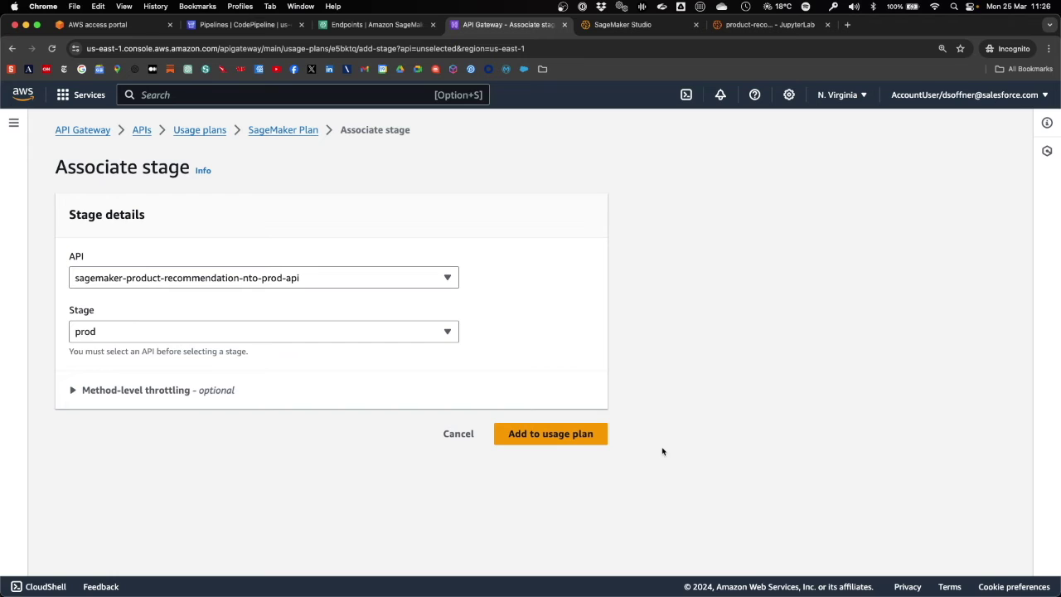
{"action": "left_click", "coordinate": [590, 437]}
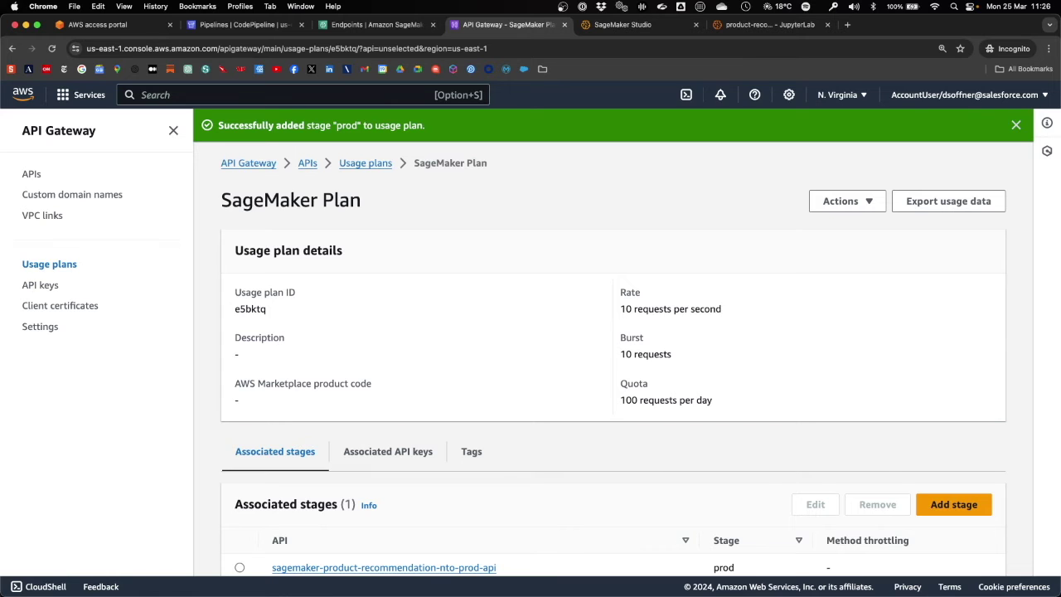
{"action": "left_click", "coordinate": [1017, 127]}
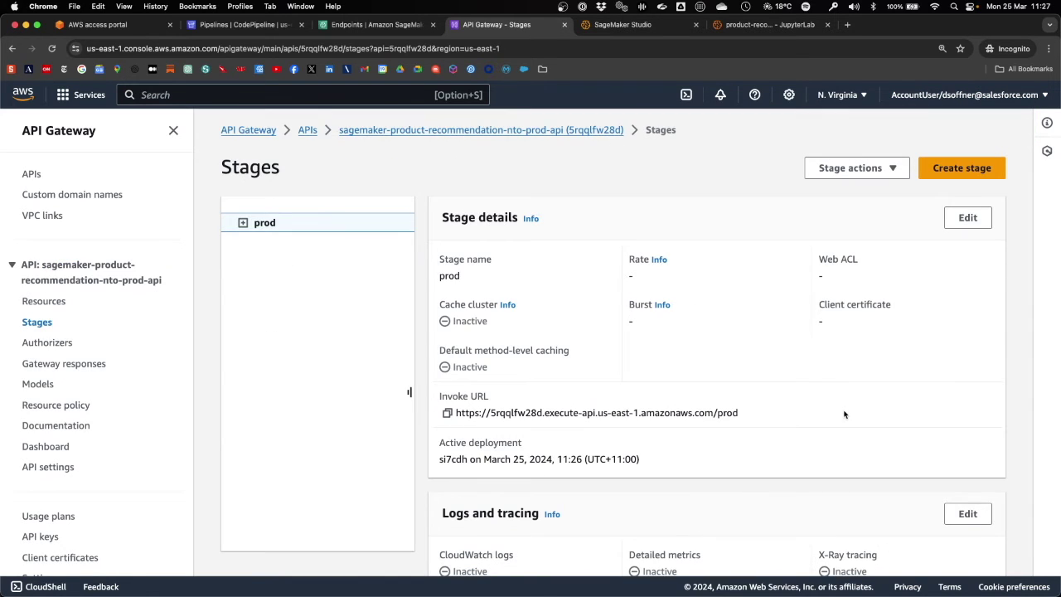
- Copy the invoke URL of the API's prod stage
{"action": "left_click_drag", "start_coordinate": [746, 415], "coordinate": [456, 422]}
{"action": "key", "text": "super+c"}
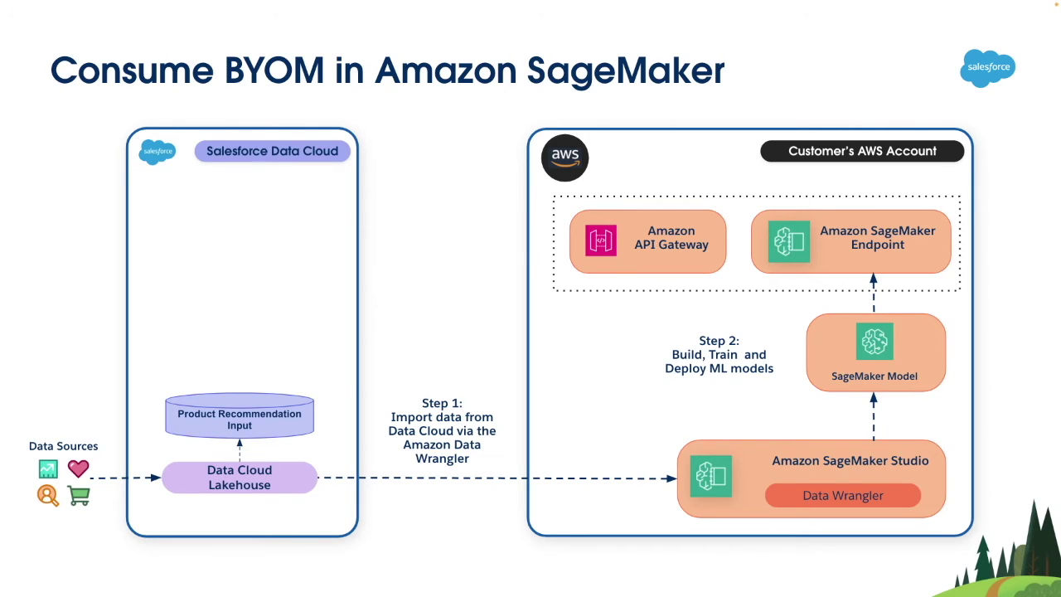
{"action": "key", "text": "Right"}
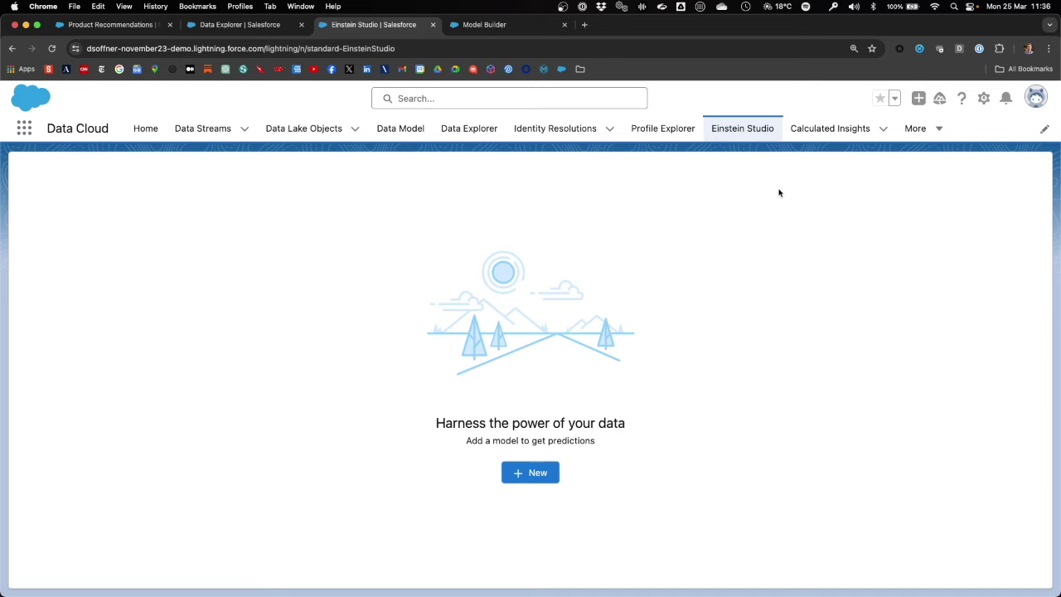
- Switch to Salesforce Model Builder and start a new model that connects an Amazon SageMaker model
{"action": "left_click", "coordinate": [507, 25]}
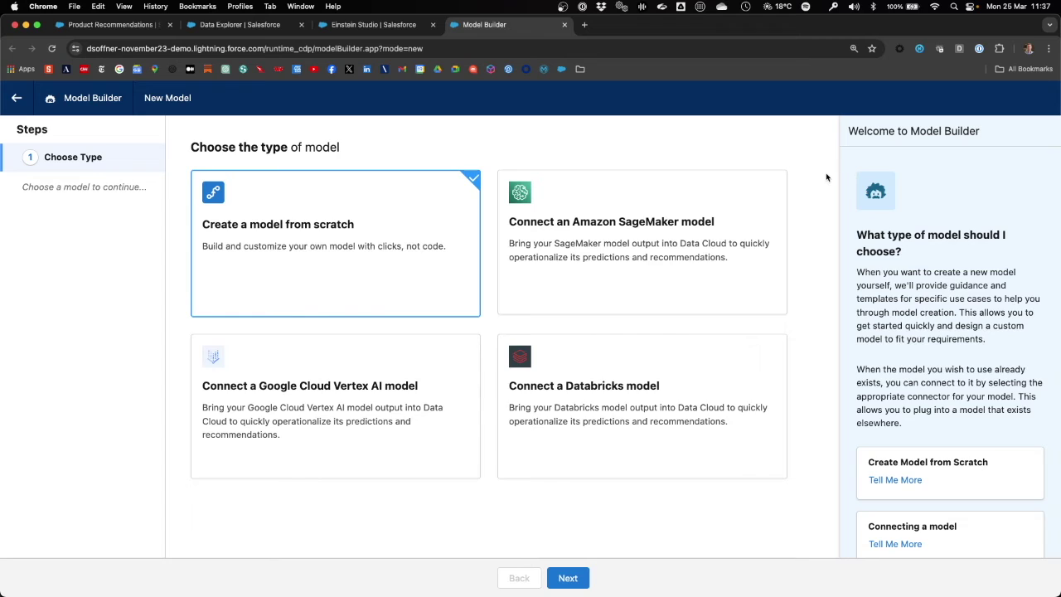
{"action": "left_click", "coordinate": [731, 221]}
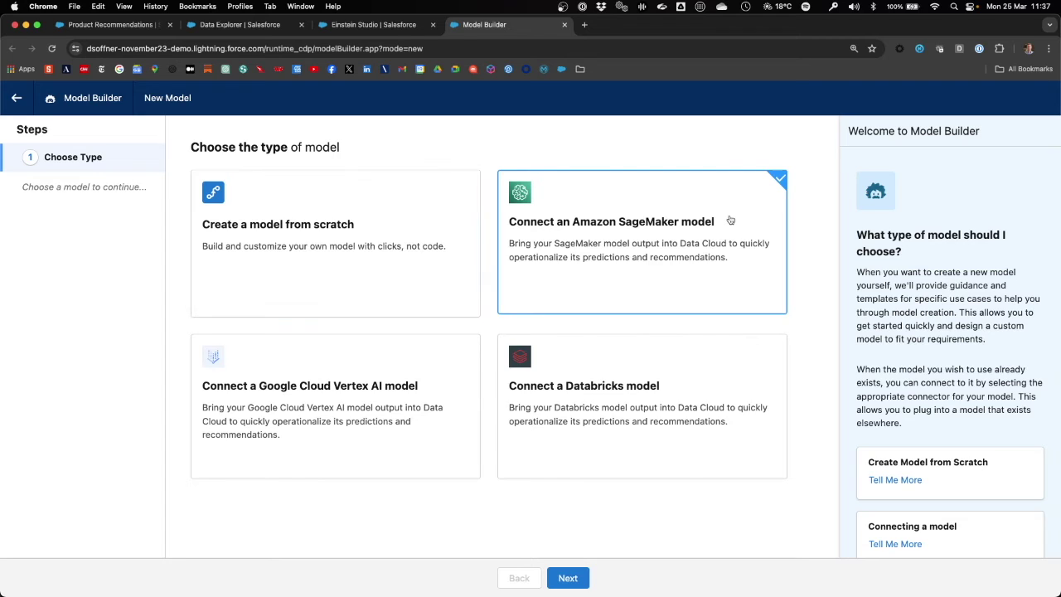
{"action": "left_click", "coordinate": [569, 578]}
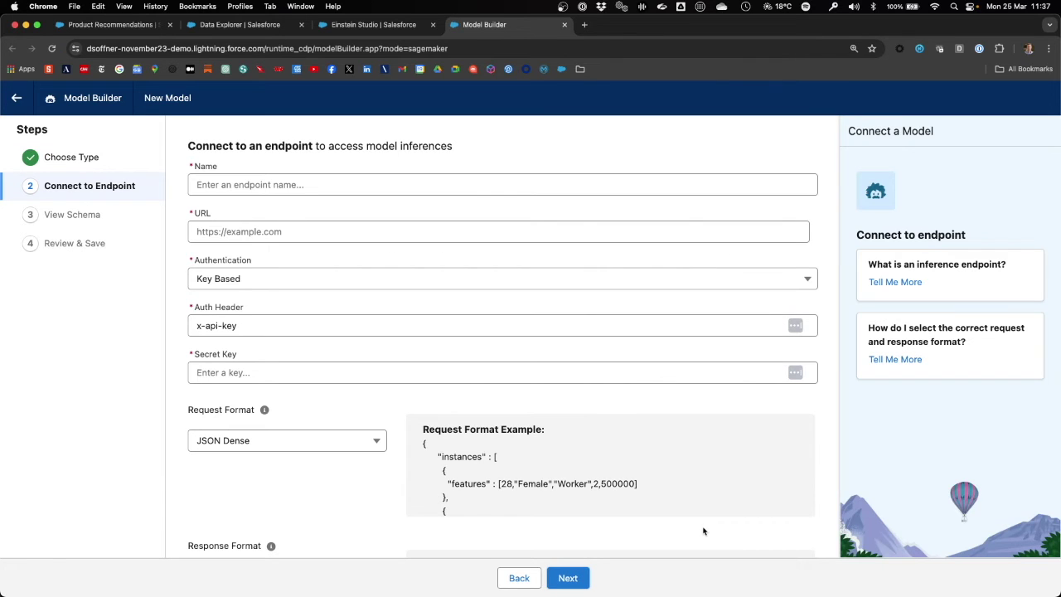
- Name the model's inference endpoint "API Gateway Endpoint" and move on to its URL
{"action": "left_click", "coordinate": [452, 184]}
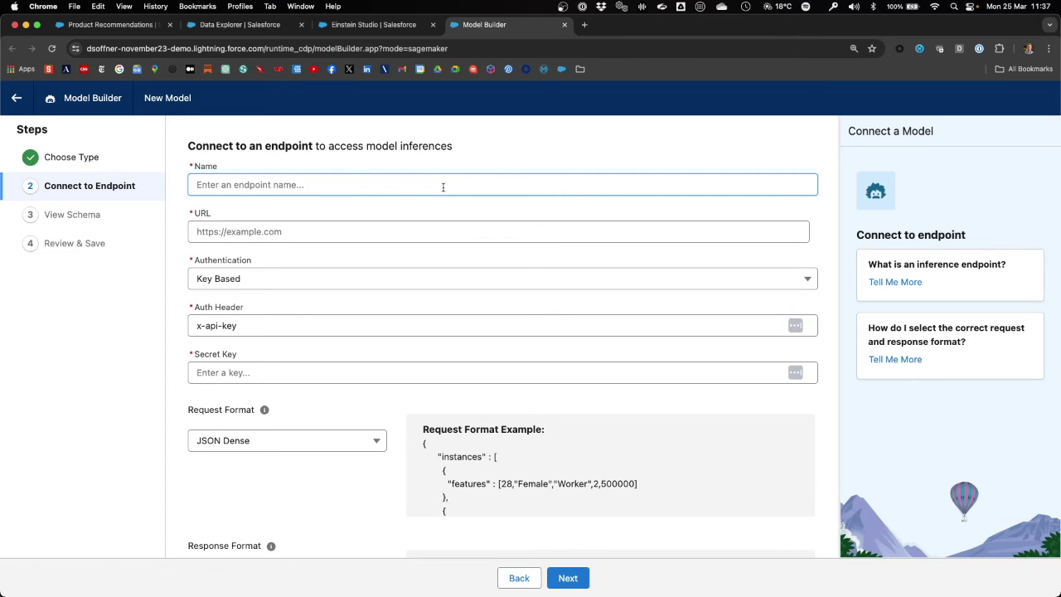
{"action": "type", "text": "API Gatewat"}
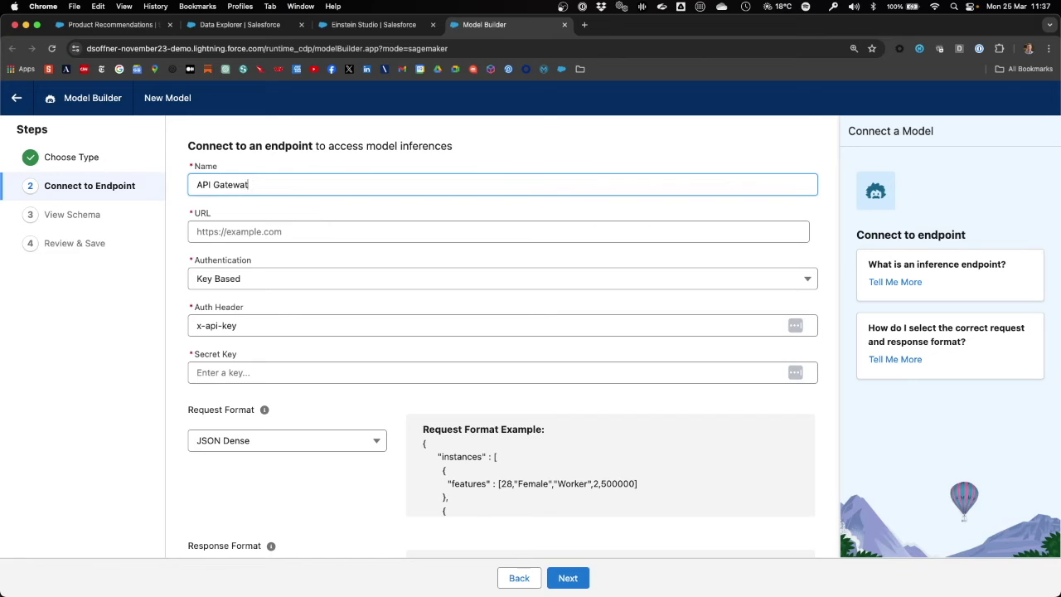
{"action": "type", "text": " Endpoint"}
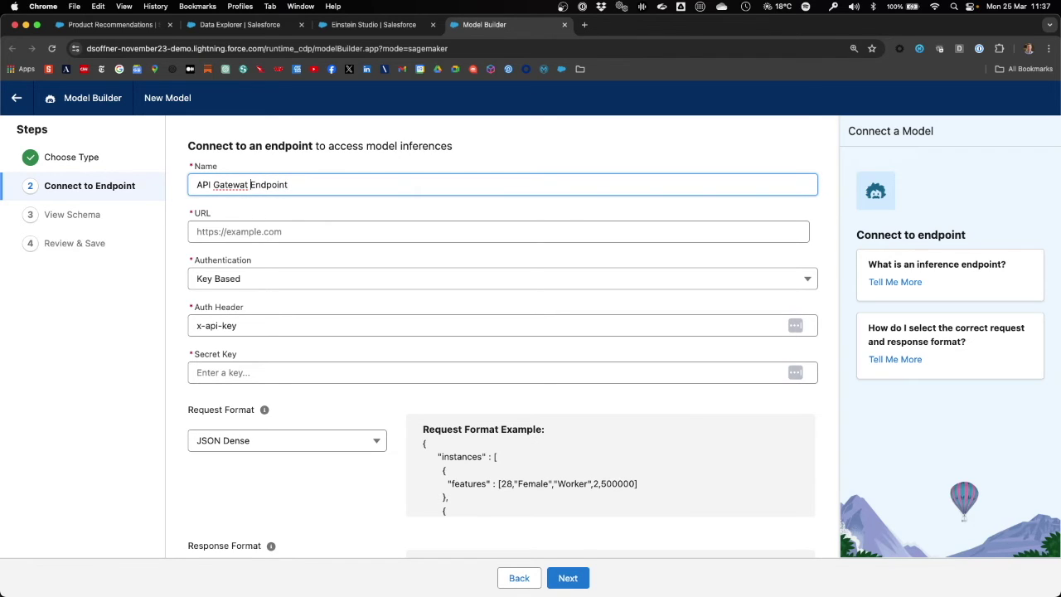
{"action": "key", "text": "Left"}
{"action": "key", "text": "BackSpace"}
{"action": "type", "text": "y"}
{"action": "key", "text": "Tab"}
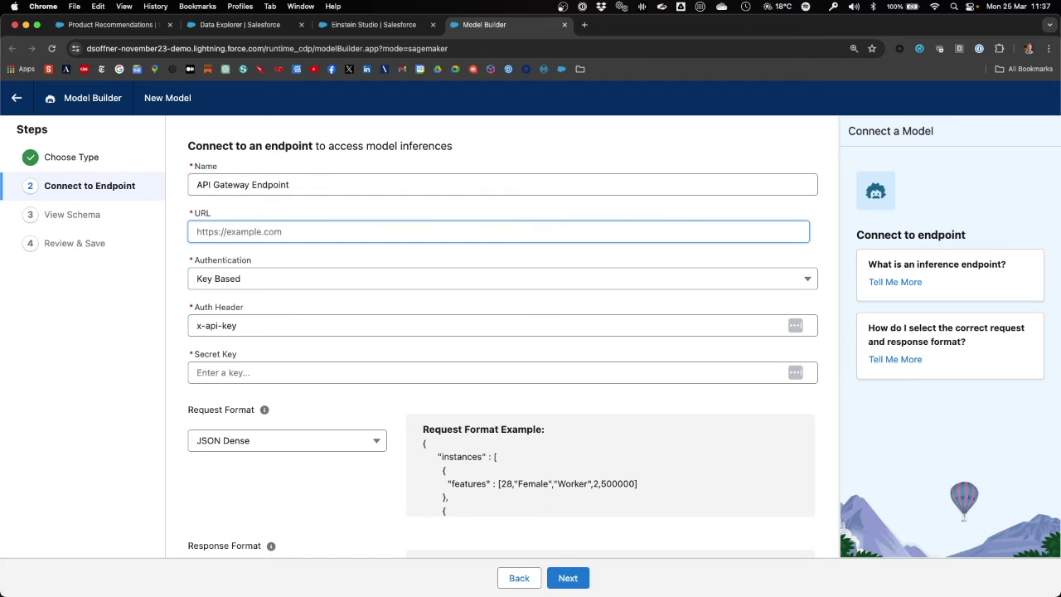
{"action": "key", "text": "super+v"}
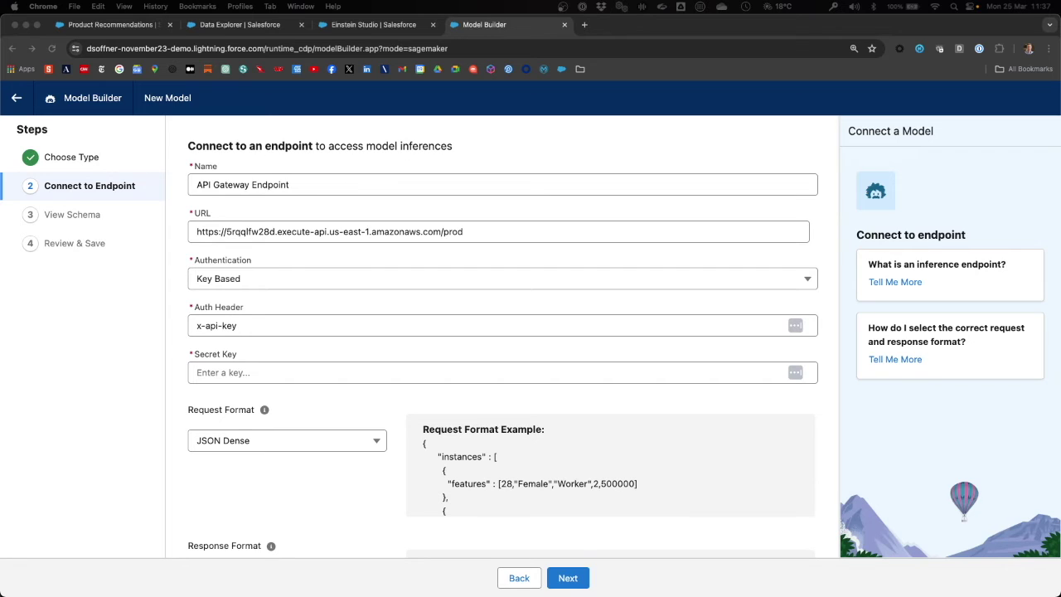
{"action": "left_click", "coordinate": [97, 329]}
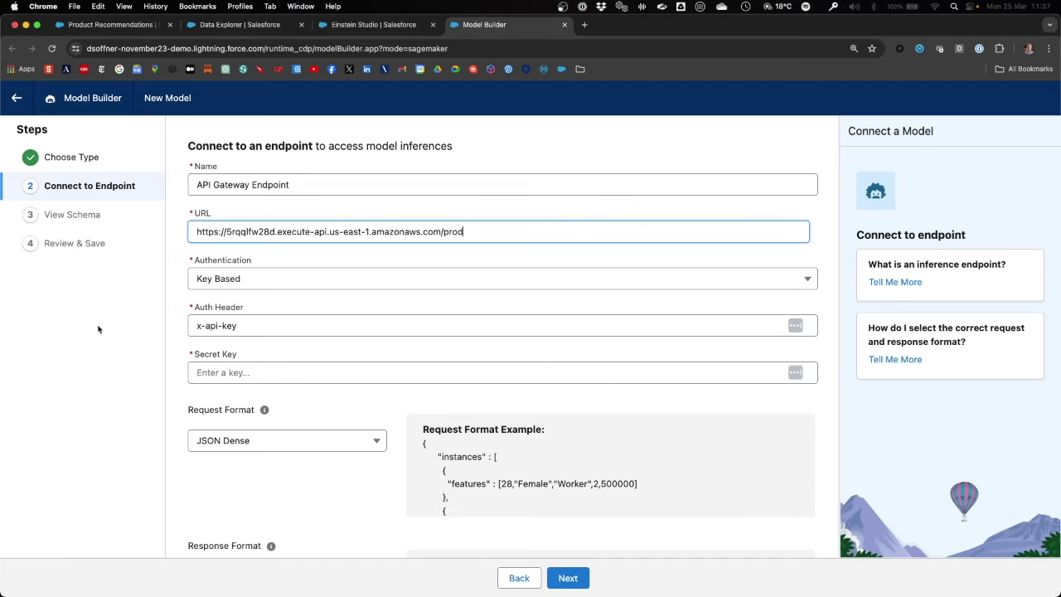
{"action": "left_click", "coordinate": [362, 283]}
{"action": "left_click", "coordinate": [362, 284]}
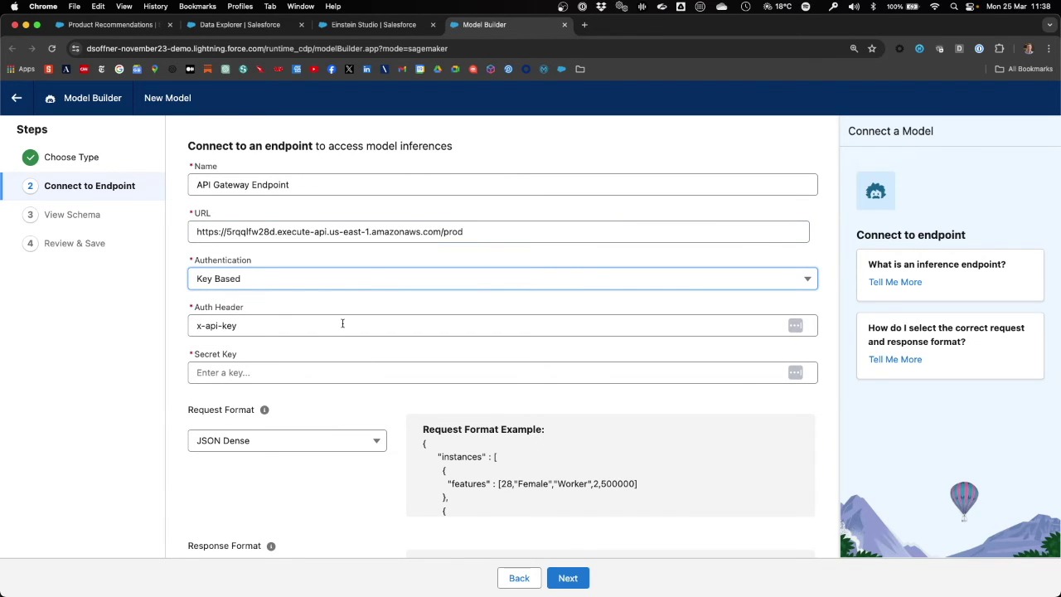
- Paste the API key as the endpoint's secret key, keep the JSON Dense request and JSON response formats, and continue to the schema
{"action": "left_click", "coordinate": [345, 371]}
{"action": "key", "text": "super+v"}
{"action": "left_click", "coordinate": [132, 367]}
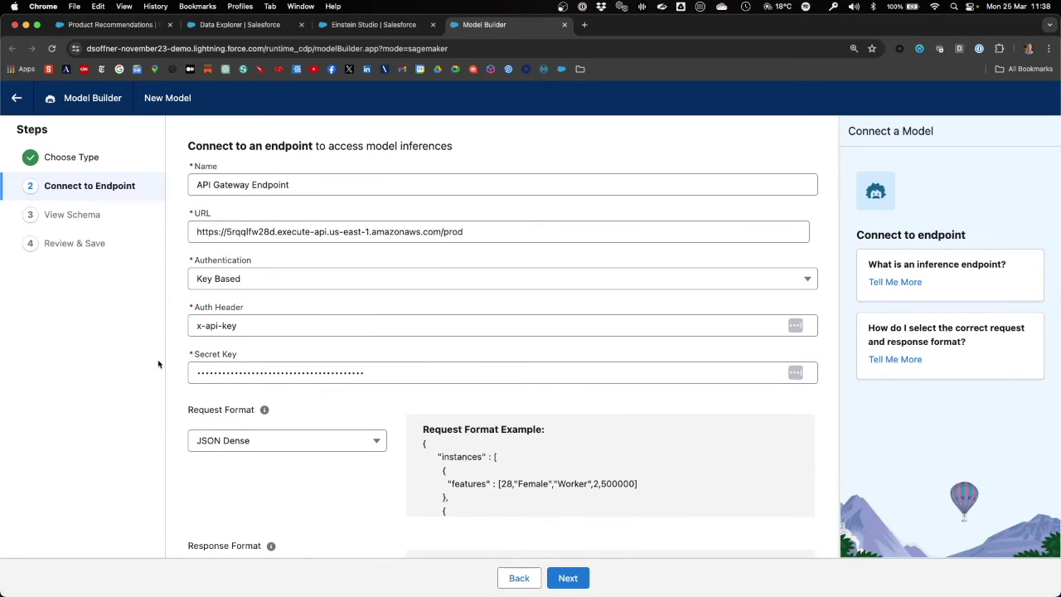
{"action": "scroll", "coordinate": [594, 399], "scroll_direction": "down", "scroll_amount": 3}
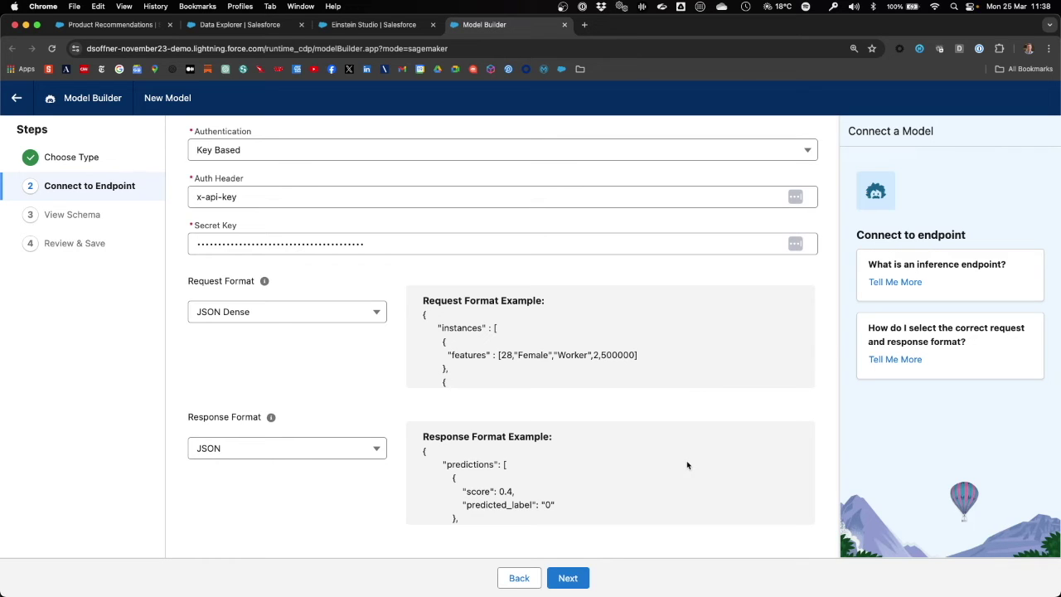
{"action": "left_click", "coordinate": [580, 577]}
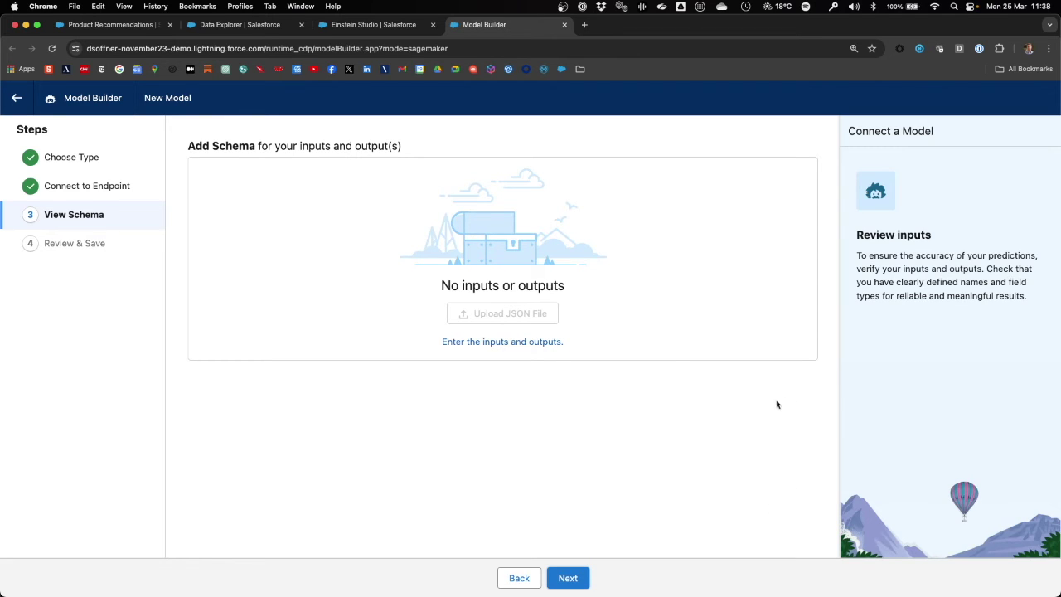
- Choose to enter the model's inputs and outputs manually and go through the input variables from Campaign to Clicks
{"action": "left_click", "coordinate": [536, 342]}
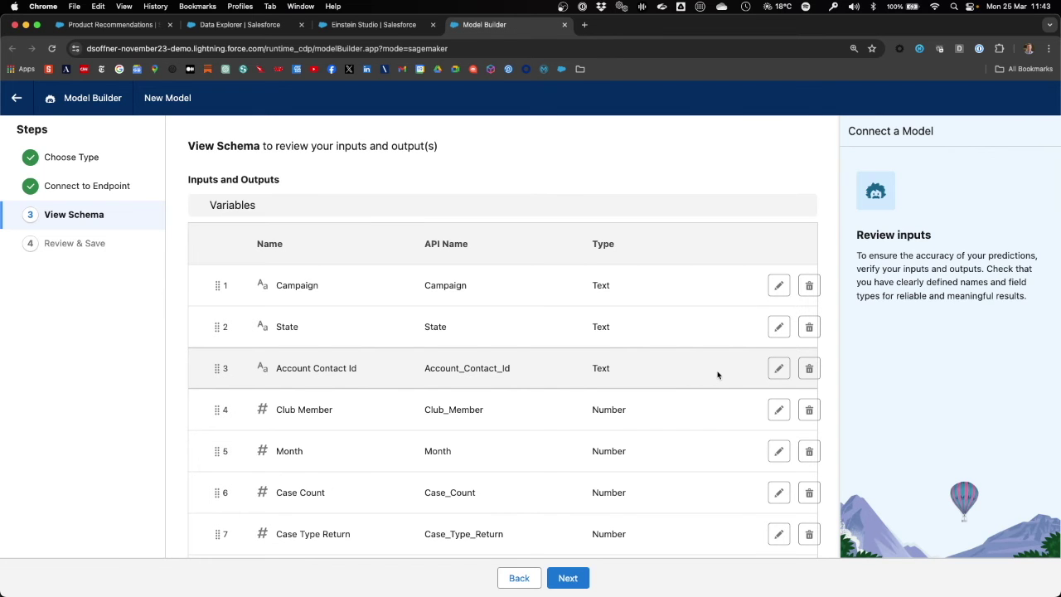
{"action": "scroll", "coordinate": [718, 374], "scroll_direction": "down", "scroll_amount": 2}
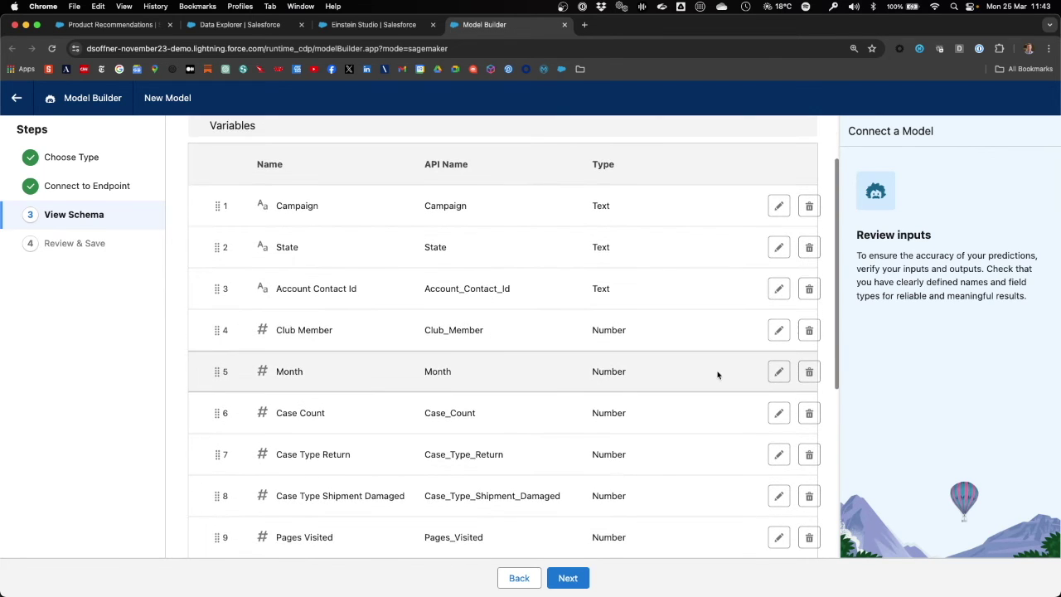
{"action": "scroll", "coordinate": [718, 375], "scroll_direction": "down", "scroll_amount": 8}
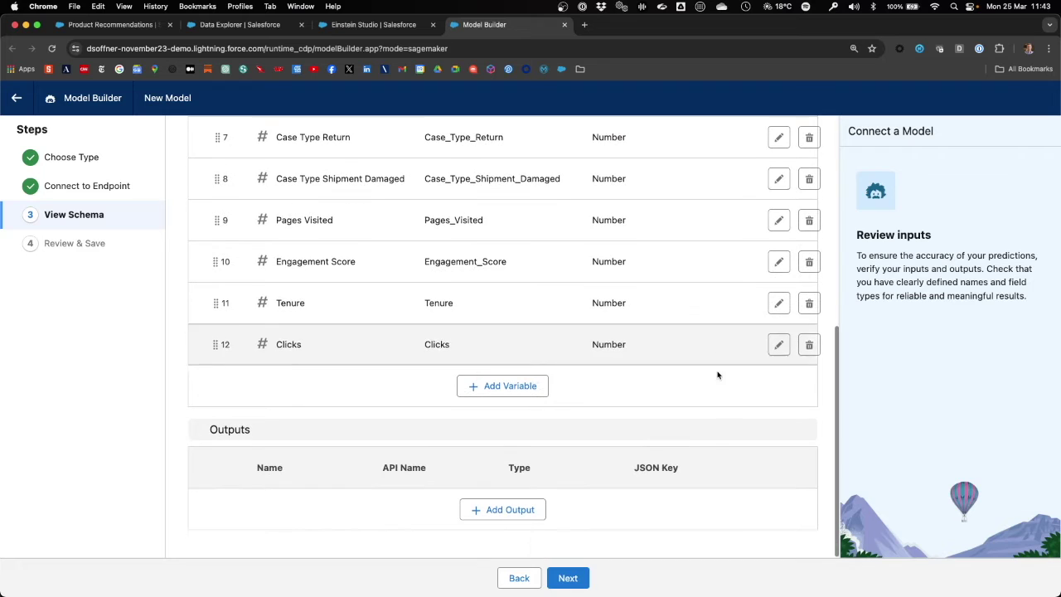
- Add a Text output to the schema, named "Product Interest Prediction Output"
{"action": "left_click", "coordinate": [525, 511]}
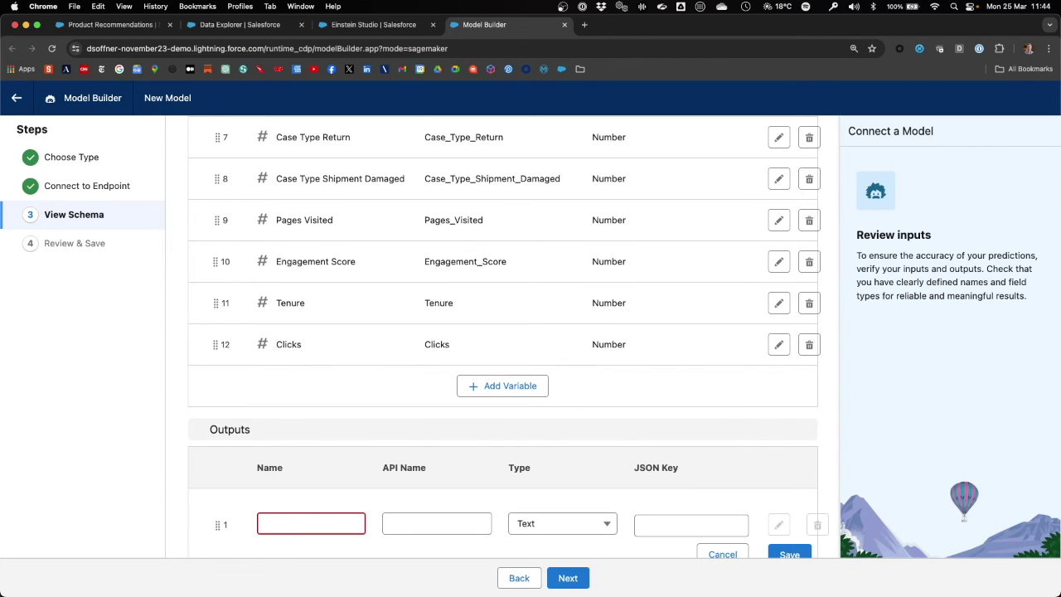
{"action": "left_click", "coordinate": [344, 526]}
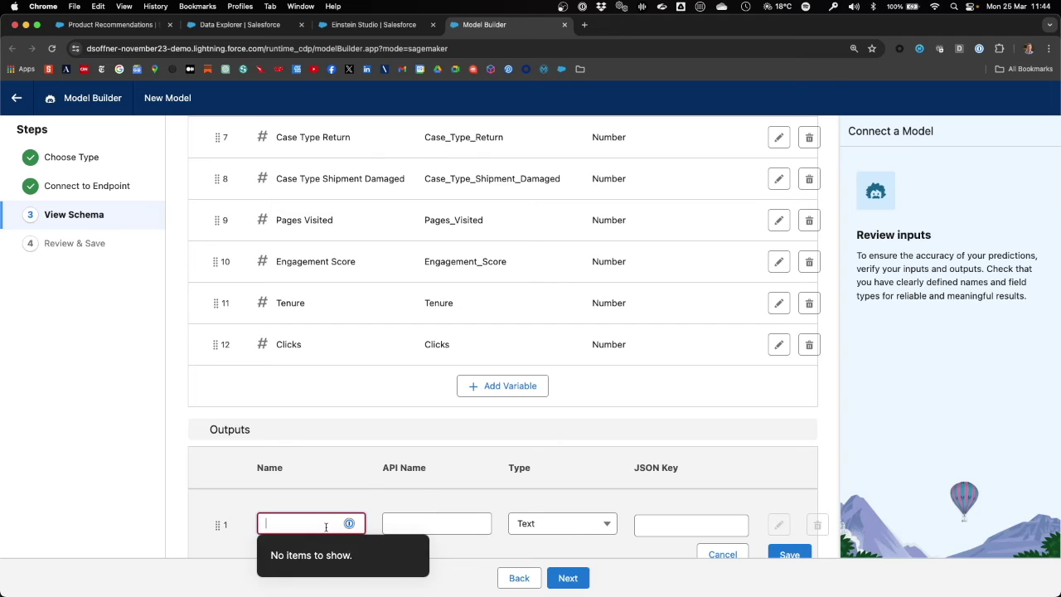
{"action": "type", "text": "Product Interest Prediction Output"}
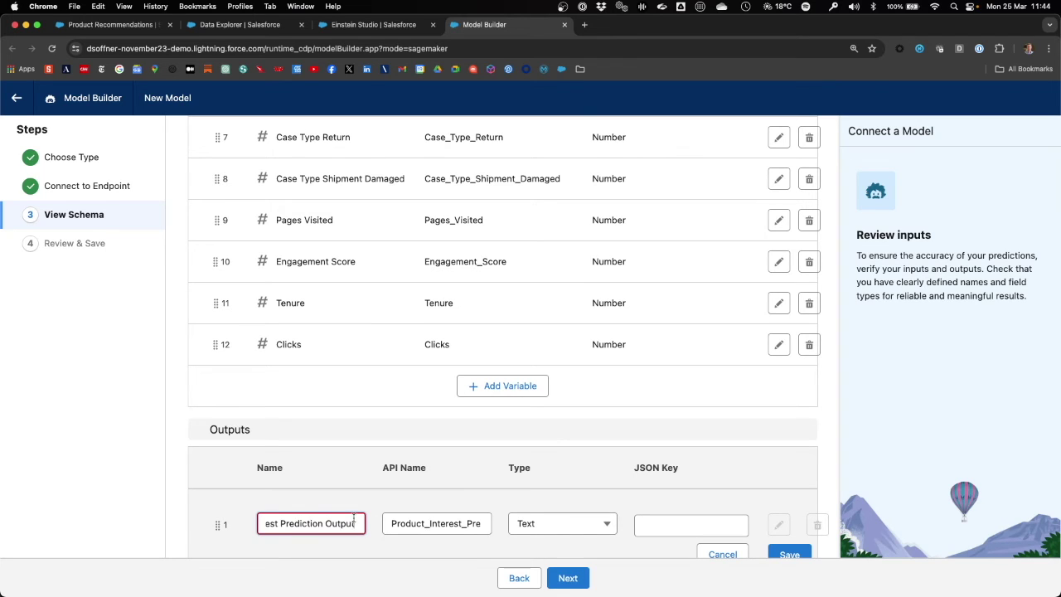
{"action": "scroll", "coordinate": [344, 521], "scroll_direction": "right", "scroll_amount": 2}
{"action": "scroll", "coordinate": [637, 504], "scroll_direction": "up", "scroll_amount": 6}
{"action": "scroll", "coordinate": [638, 501], "scroll_direction": "down", "scroll_amount": 7}
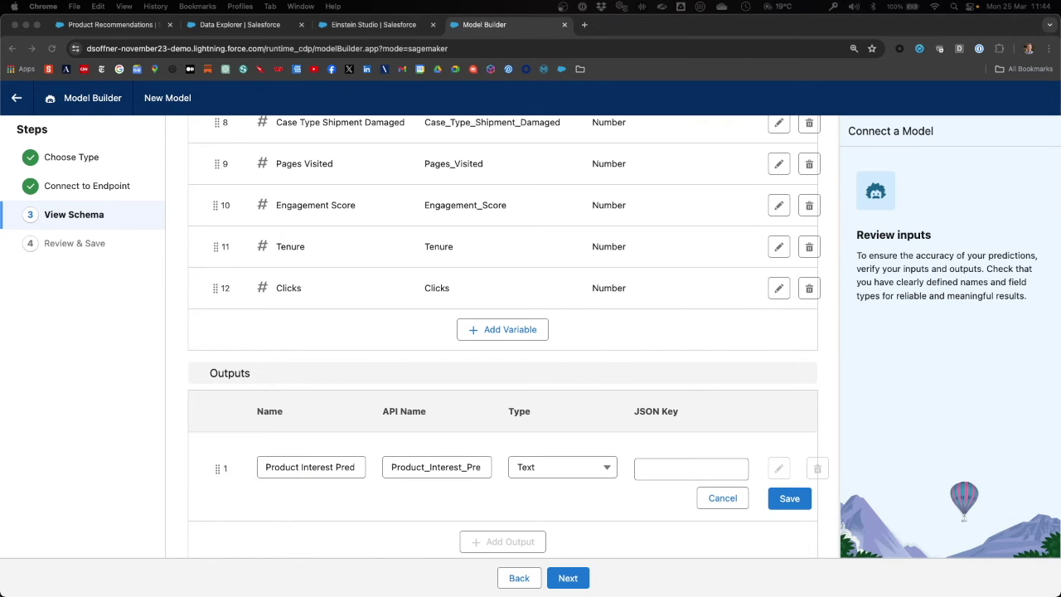
- Set the output's JSON key to $.predictions.product_purchased__c, save the output, and continue to the review
{"action": "left_click", "coordinate": [697, 469]}
{"action": "type", "text": "product_purchased__c"}
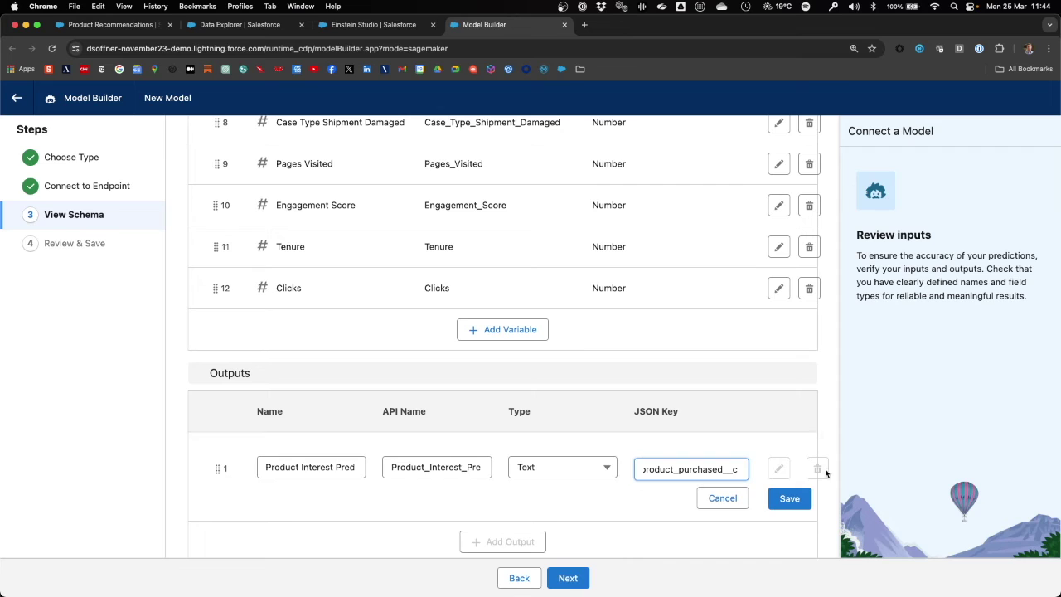
{"action": "left_click", "coordinate": [792, 498]}
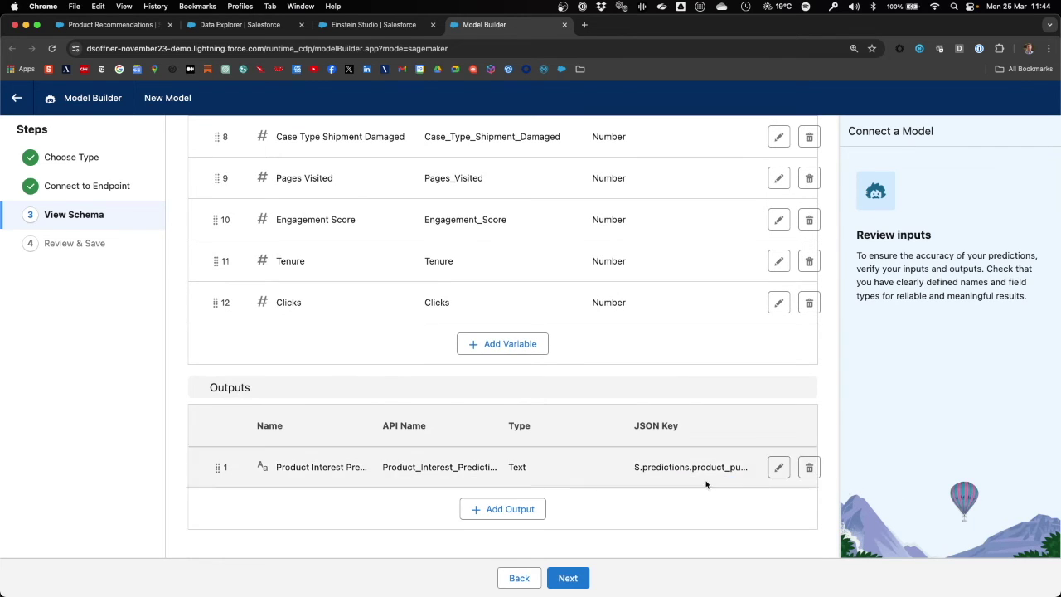
{"action": "left_click", "coordinate": [569, 577]}
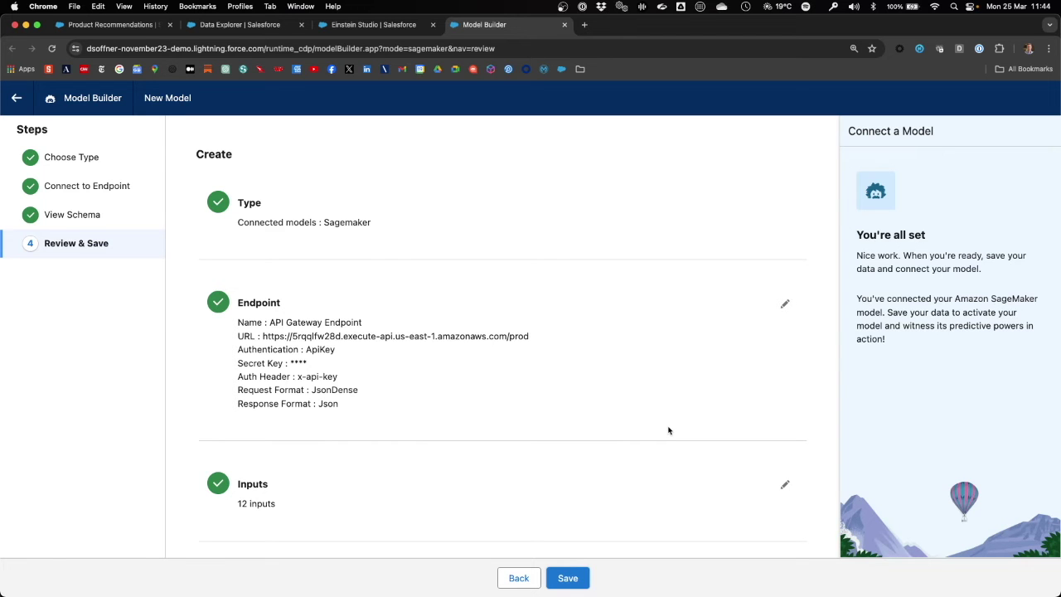
- Save and connect the model under the name "Product Interest Prediction Model", and activate it
{"action": "scroll", "coordinate": [669, 430], "scroll_direction": "down", "scroll_amount": 3}
{"action": "left_click", "coordinate": [581, 576]}
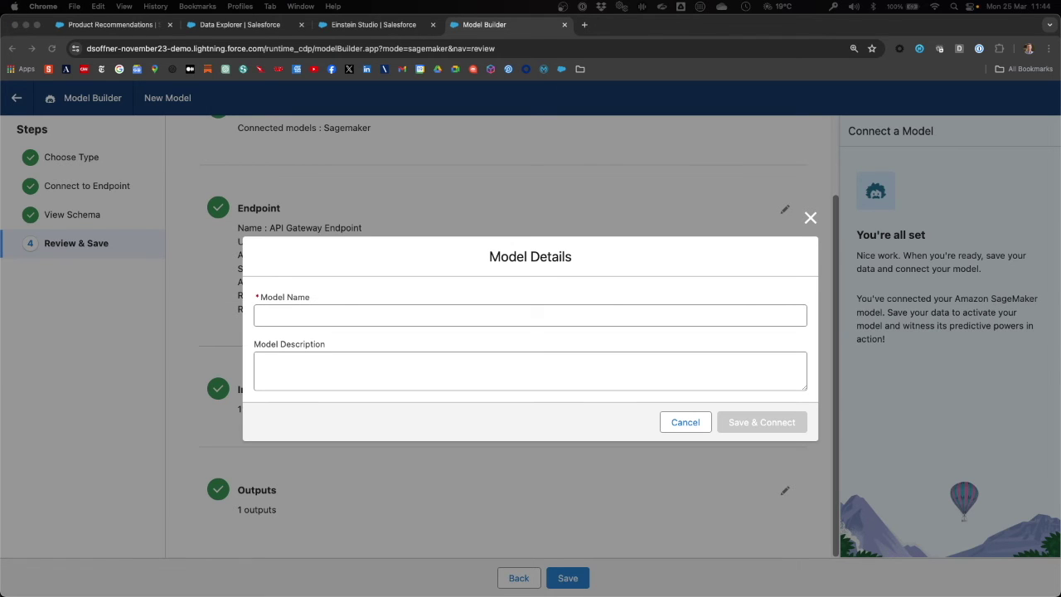
{"action": "left_click", "coordinate": [596, 312]}
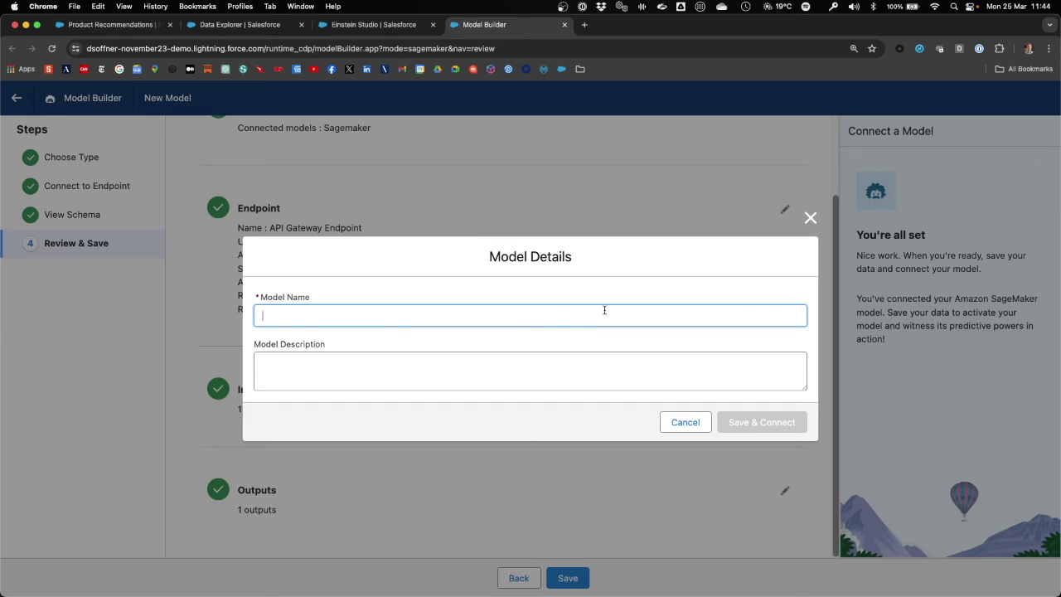
{"action": "type", "text": "Product Interest Prediction Model"}
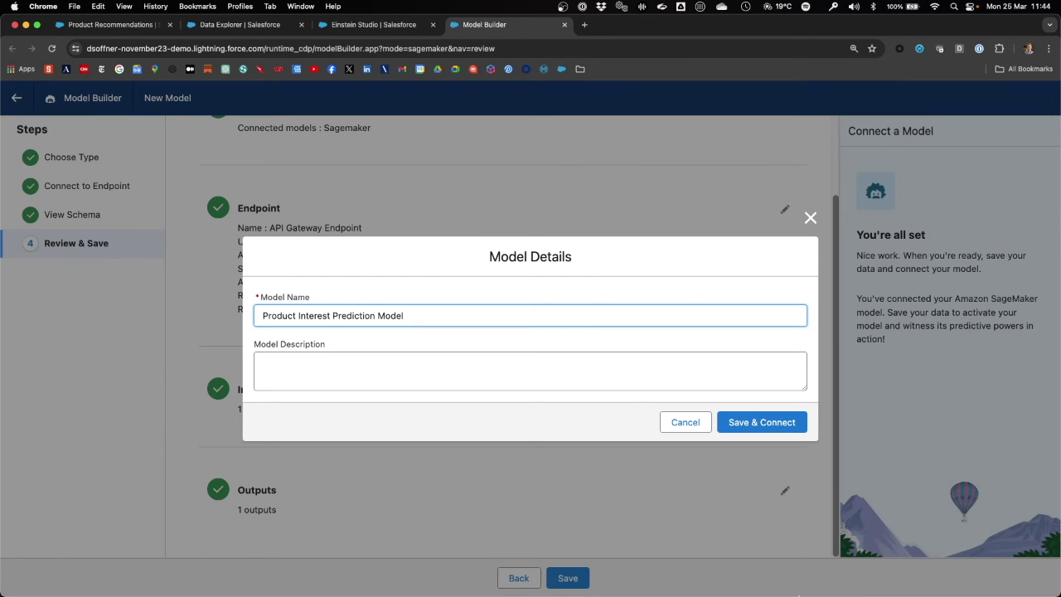
{"action": "left_click", "coordinate": [750, 423]}
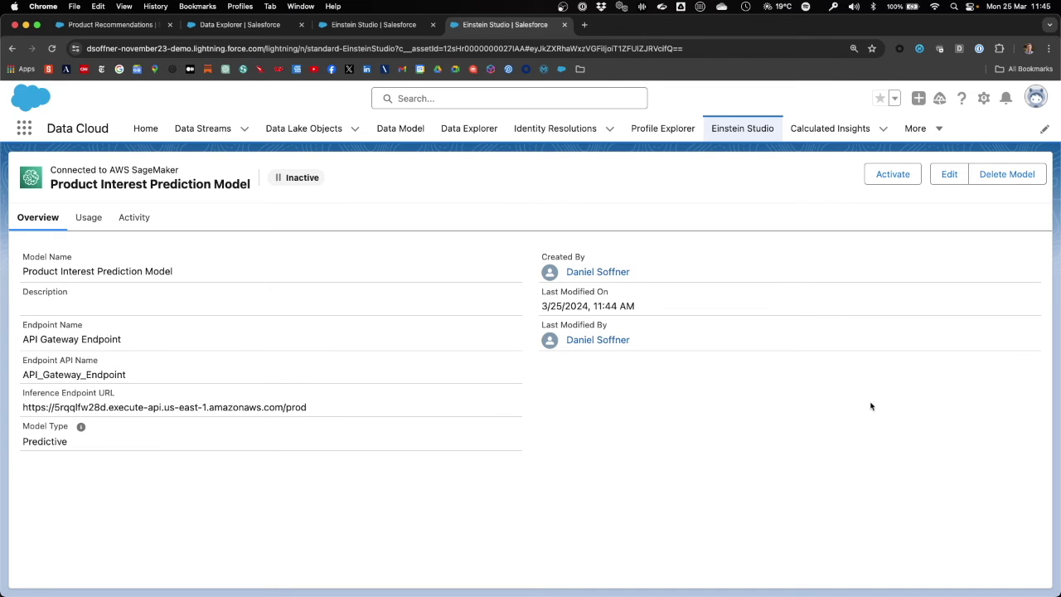
{"action": "left_click", "coordinate": [894, 179]}
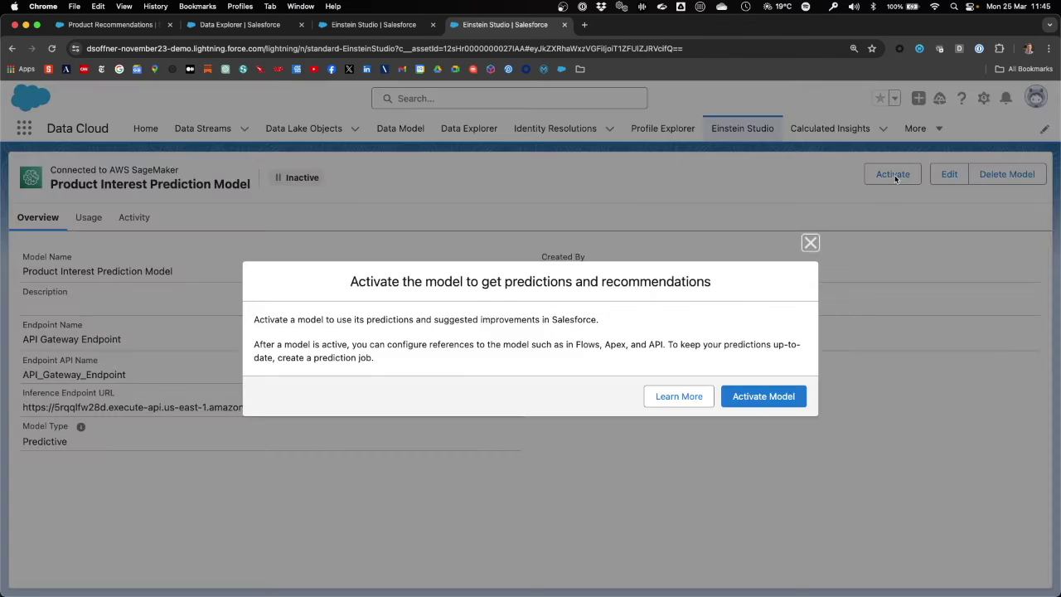
{"action": "left_click", "coordinate": [804, 401]}
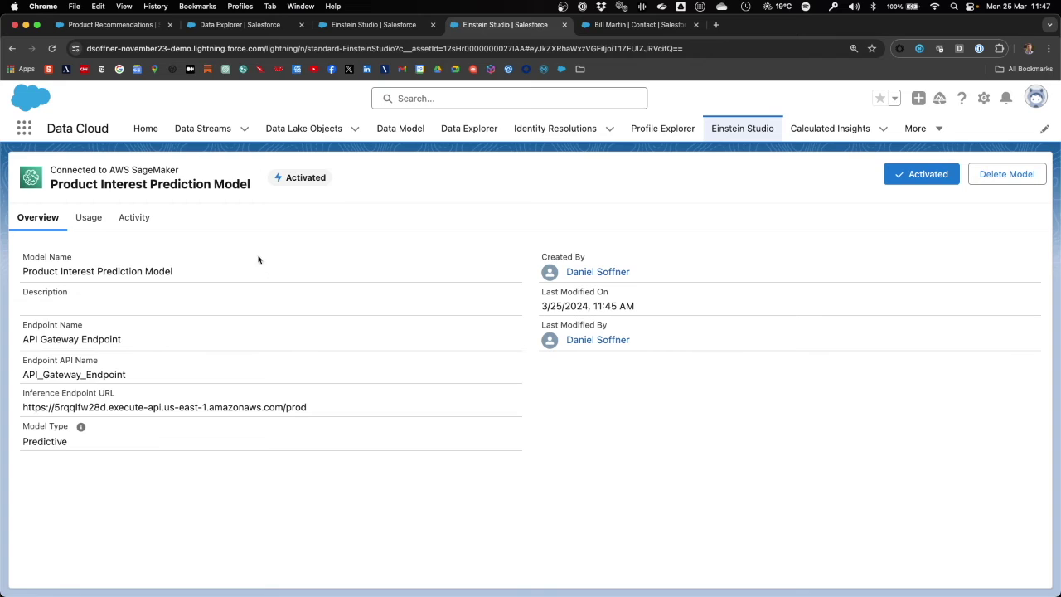
- Create a new prediction job for the model, using the Account Contact data model object from the default data space
{"action": "left_click", "coordinate": [96, 222]}
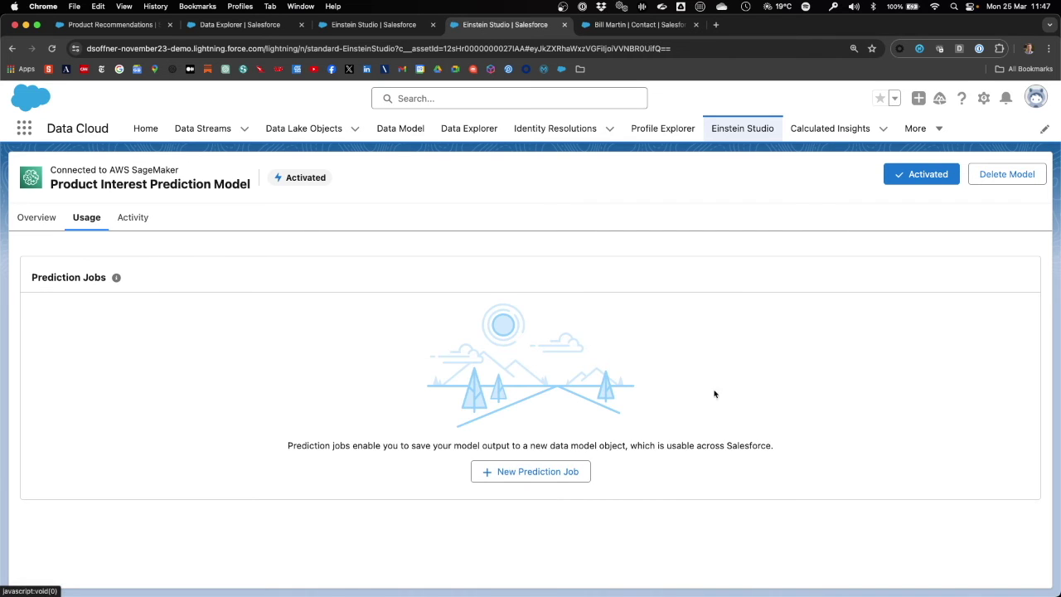
{"action": "left_click", "coordinate": [560, 474]}
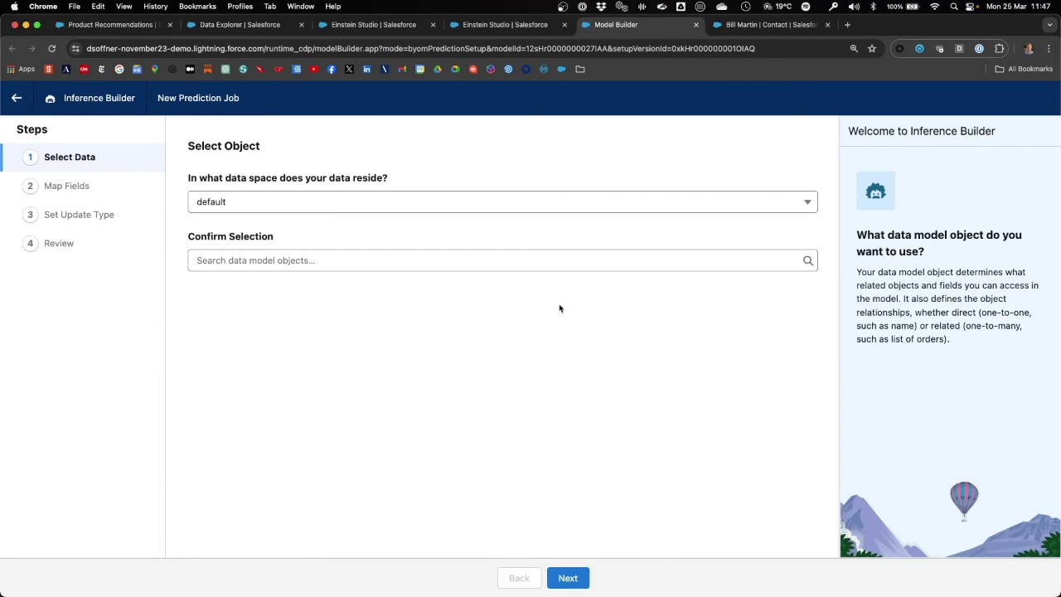
{"action": "left_click", "coordinate": [489, 258]}
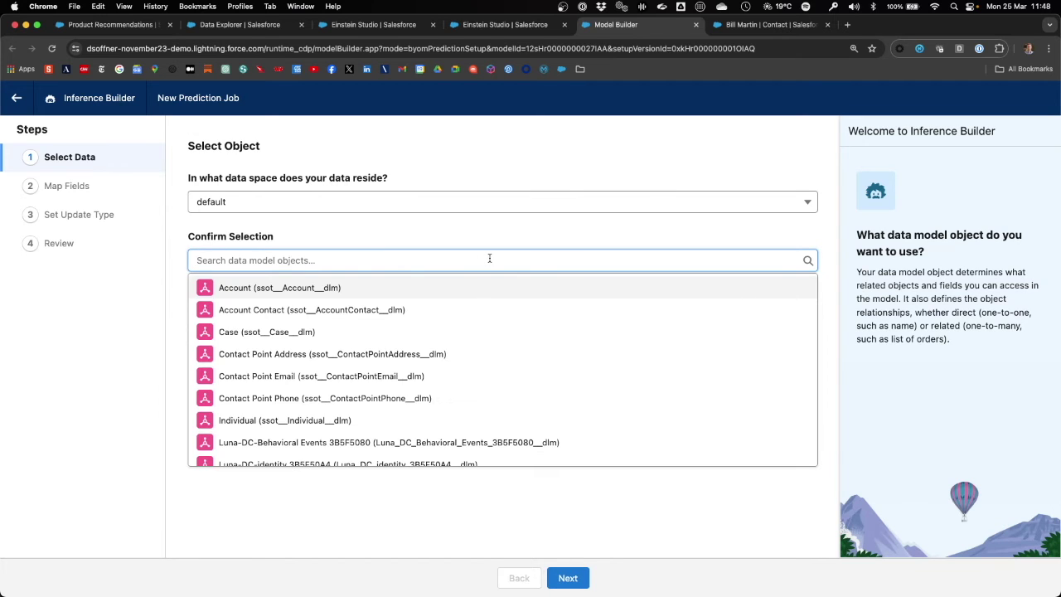
{"action": "left_click", "coordinate": [384, 310]}
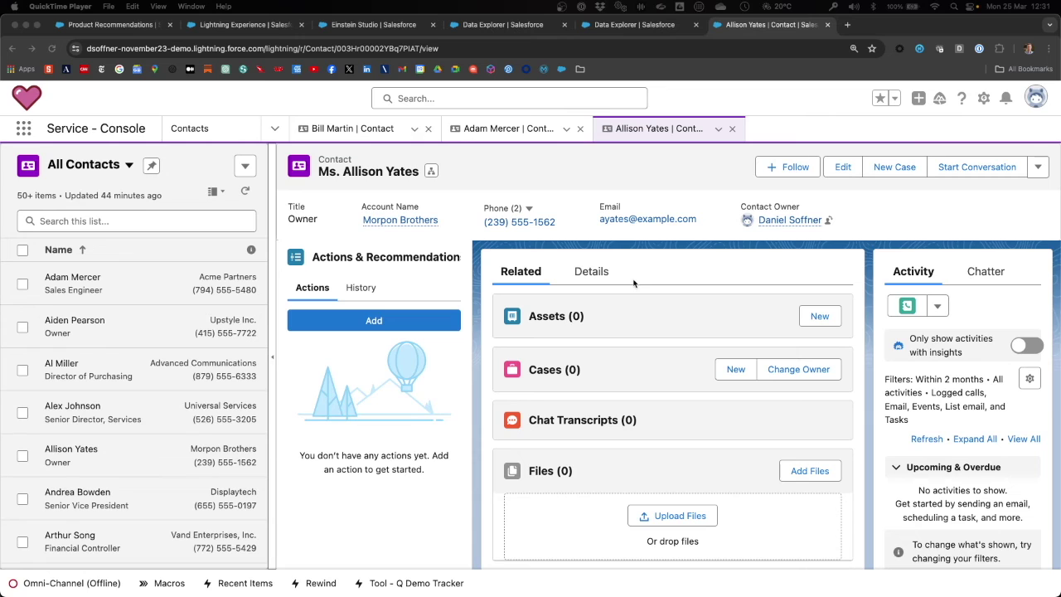
- Examine the open contact record's details, including campaign, case, clicks, club member, engagement score and product interest fields
{"action": "left_click", "coordinate": [595, 277]}
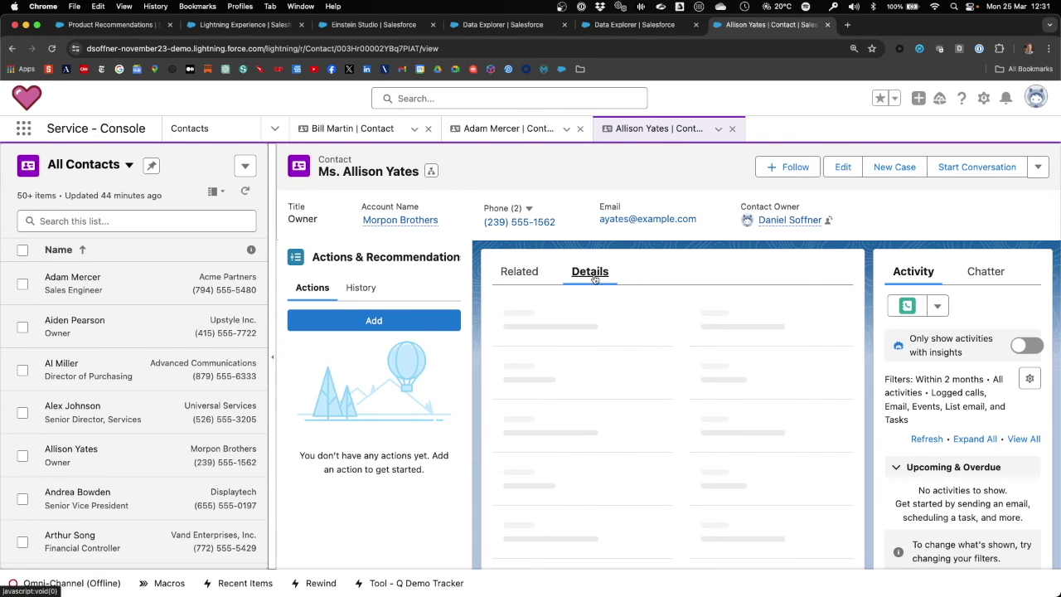
{"action": "scroll", "coordinate": [593, 313], "scroll_direction": "down", "scroll_amount": 2}
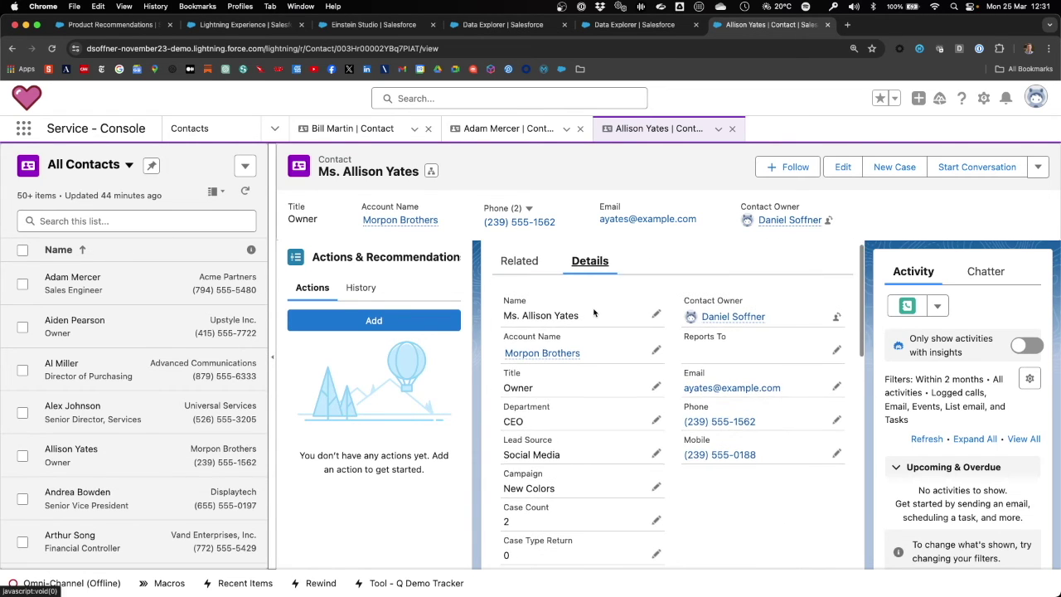
{"action": "scroll", "coordinate": [593, 313], "scroll_direction": "down", "scroll_amount": 1}
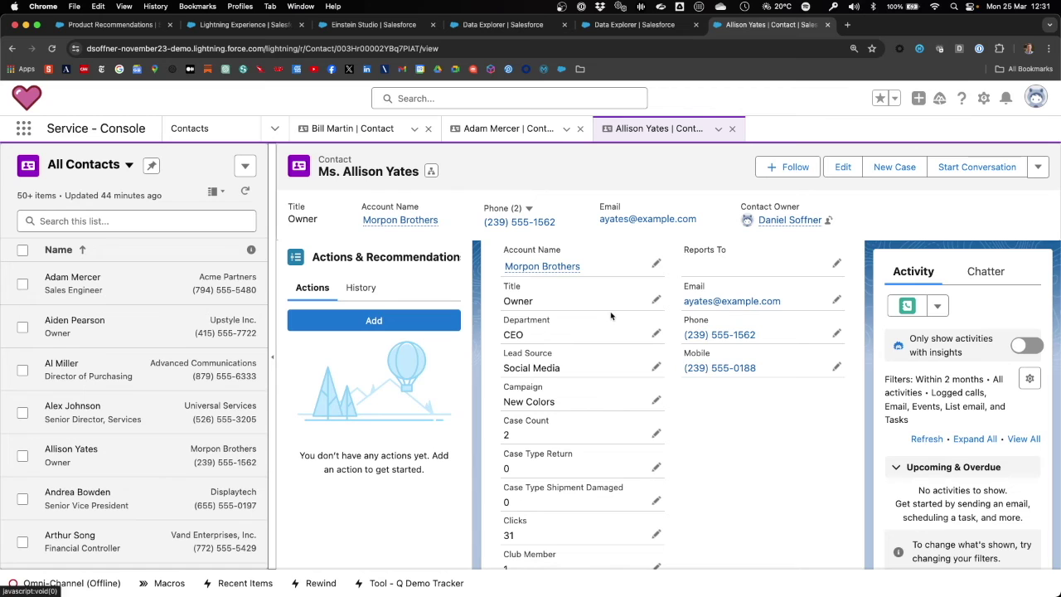
{"action": "scroll", "coordinate": [611, 316], "scroll_direction": "down", "scroll_amount": 2}
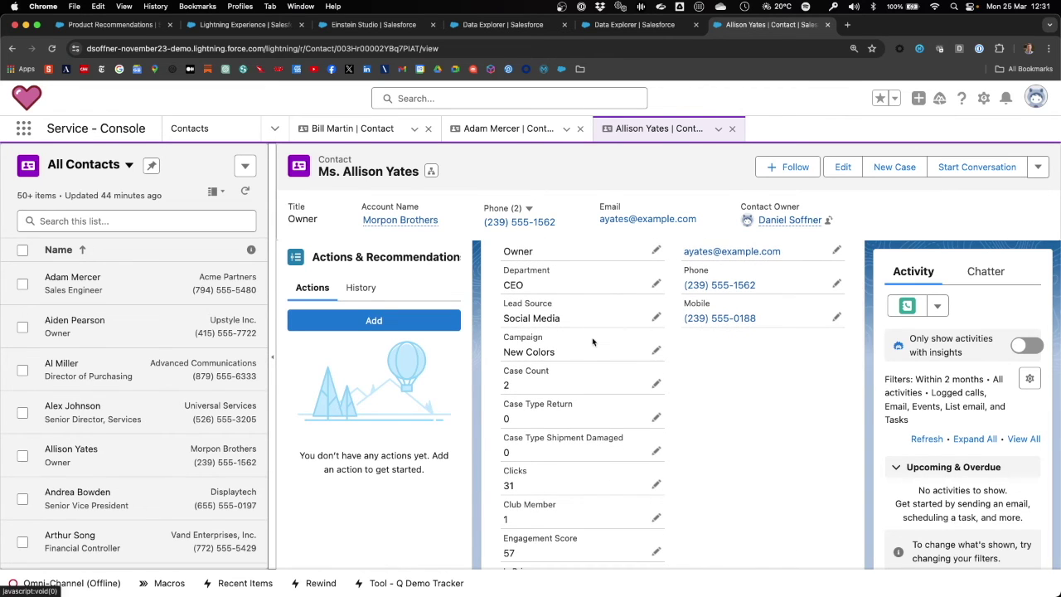
{"action": "scroll", "coordinate": [595, 340], "scroll_direction": "down", "scroll_amount": 1}
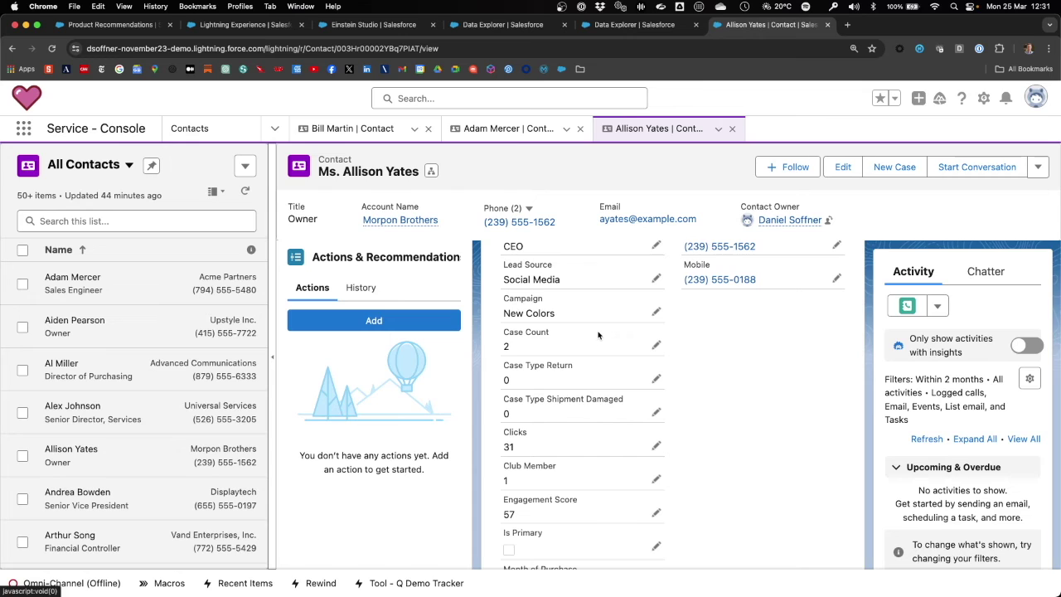
{"action": "scroll", "coordinate": [598, 334], "scroll_direction": "down", "scroll_amount": 1}
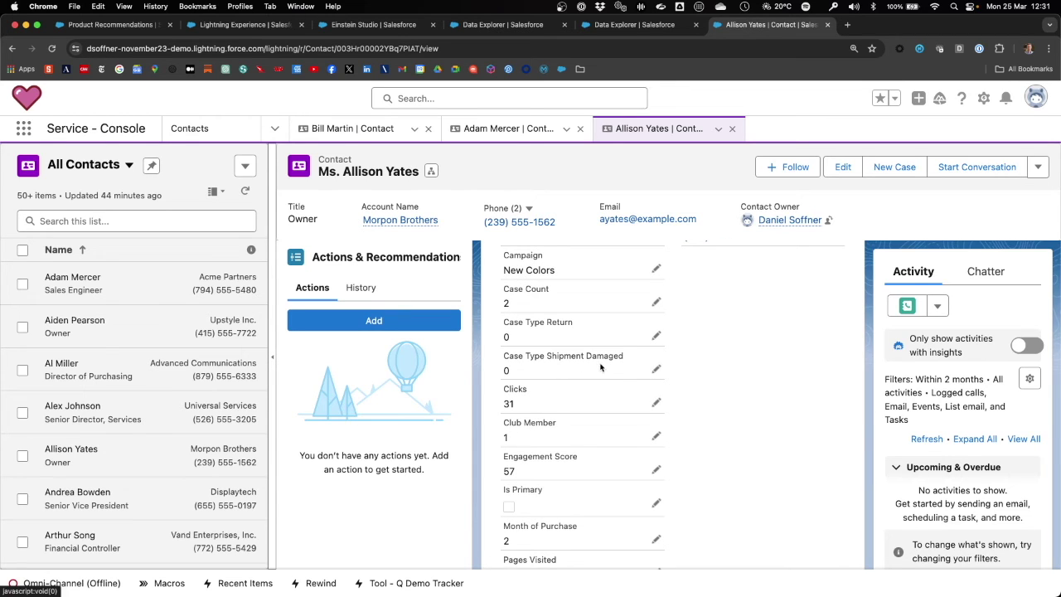
{"action": "scroll", "coordinate": [613, 358], "scroll_direction": "down", "scroll_amount": 3}
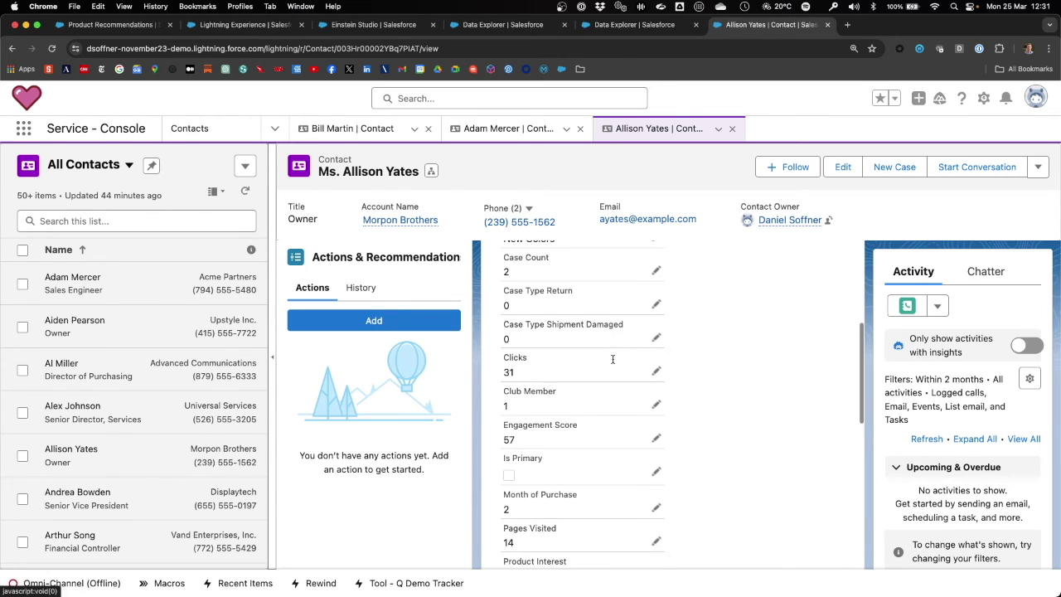
{"action": "scroll", "coordinate": [614, 363], "scroll_direction": "down", "scroll_amount": 3}
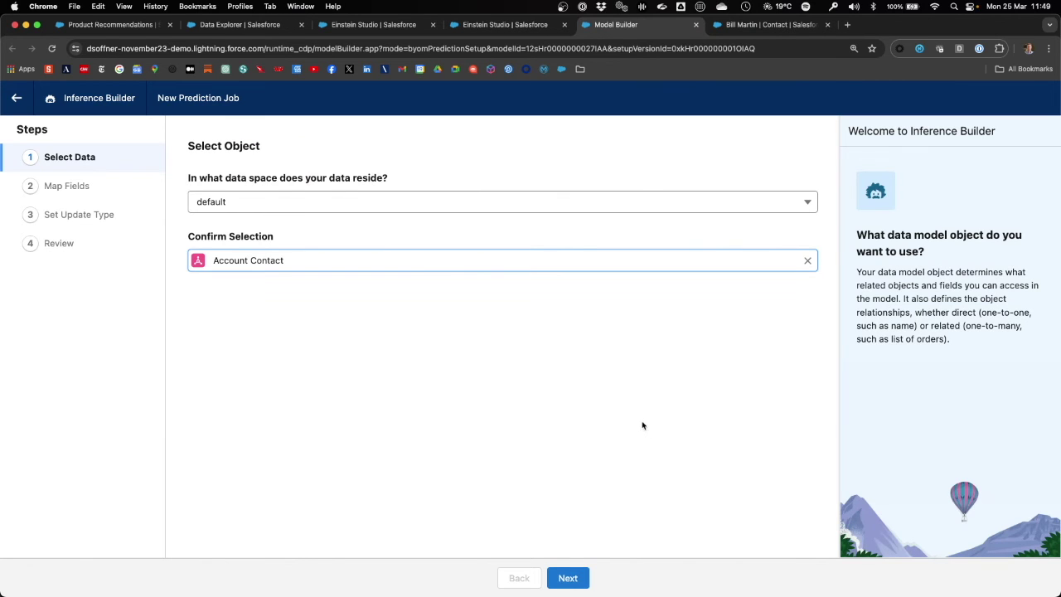
- Confirm Account Contact as the prediction job's data object and continue to field mapping
{"action": "left_click", "coordinate": [568, 578]}
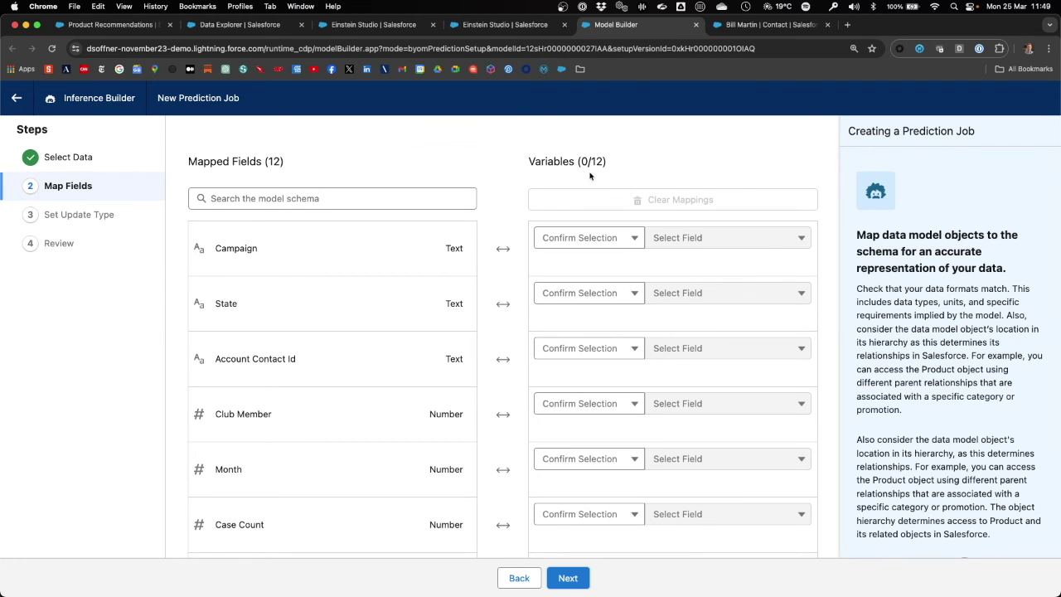
- Map the model's Campaign variable to the Campaign field of the Account Contact object
{"action": "left_click", "coordinate": [634, 238]}
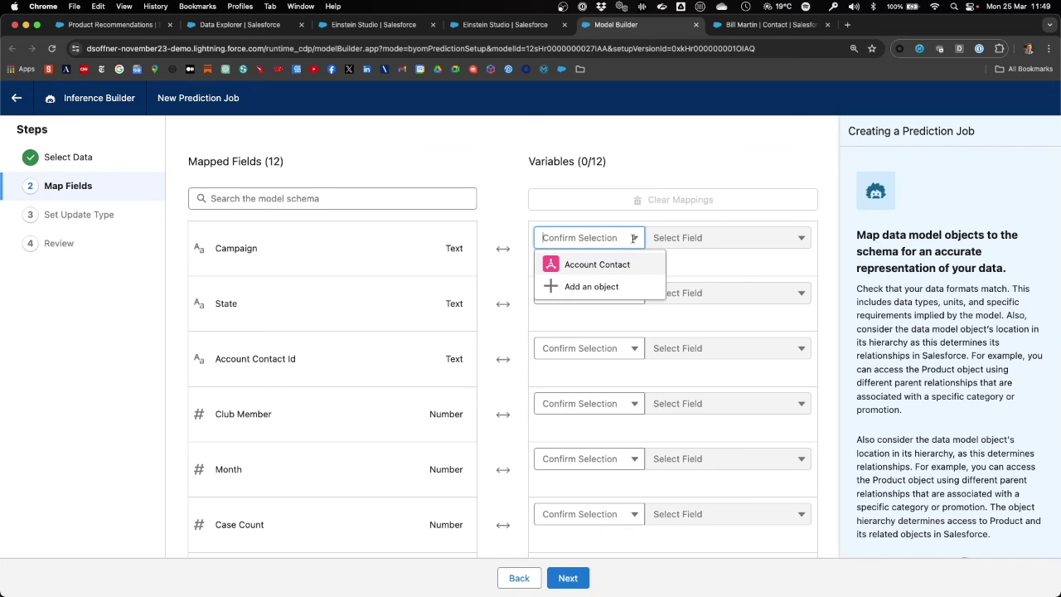
{"action": "left_click", "coordinate": [623, 264]}
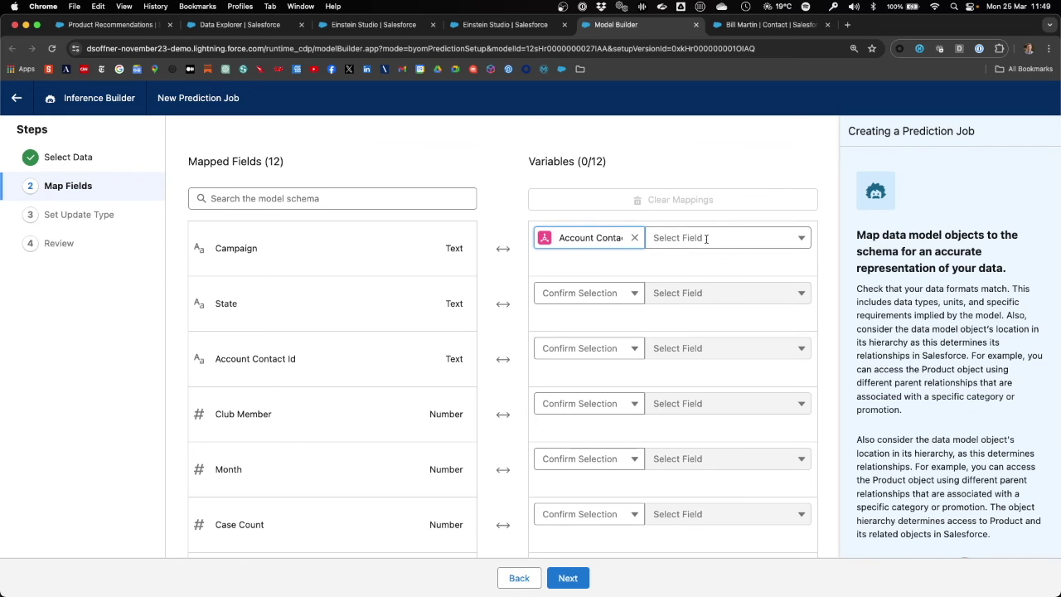
{"action": "left_click", "coordinate": [746, 239]}
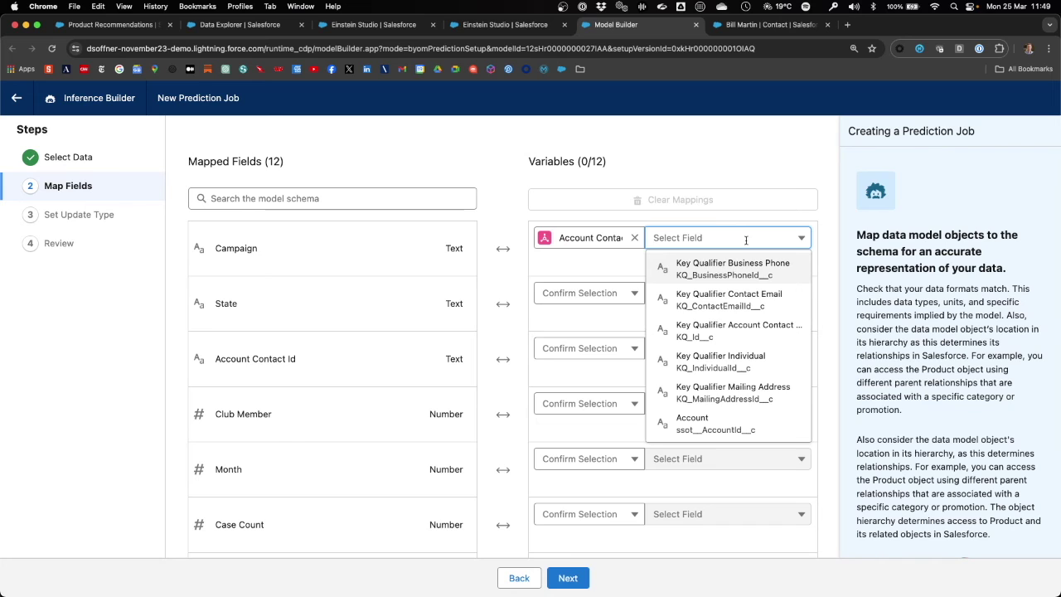
{"action": "scroll", "coordinate": [763, 296], "scroll_direction": "down", "scroll_amount": 3}
{"action": "scroll", "coordinate": [763, 296], "scroll_direction": "down", "scroll_amount": 5}
{"action": "scroll", "coordinate": [761, 297], "scroll_direction": "down", "scroll_amount": 1}
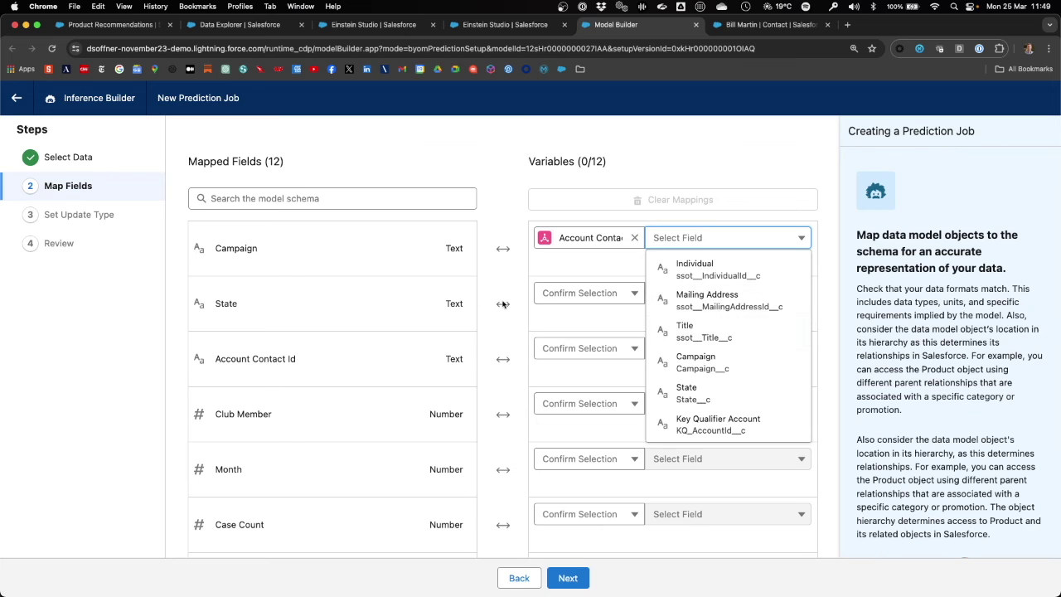
{"action": "left_click", "coordinate": [711, 362]}
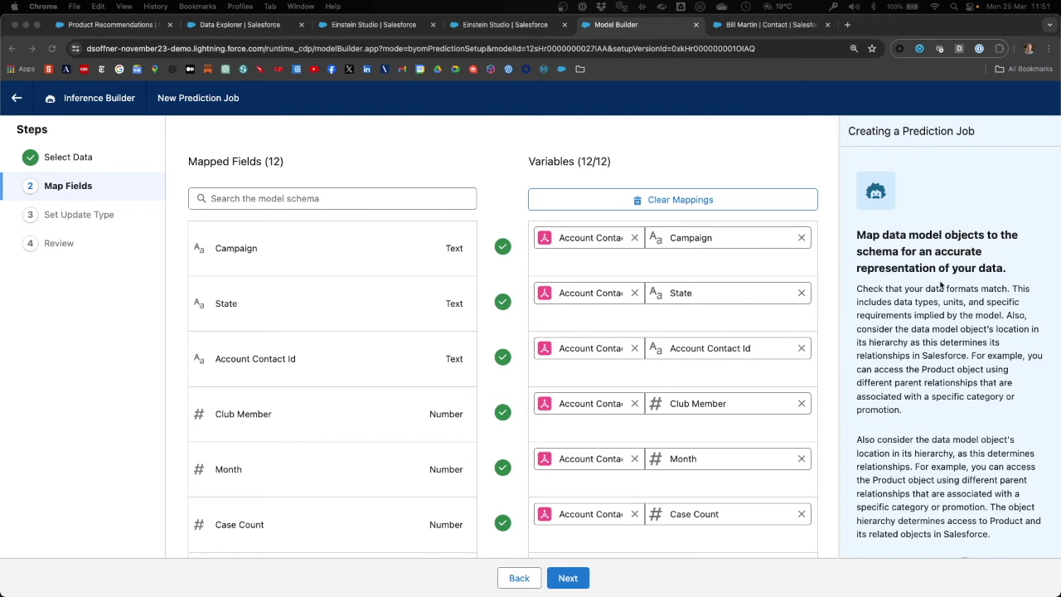
- Review the Account Contact mappings for all model variables down to Clicks, and continue to the update type settings
{"action": "scroll", "coordinate": [736, 222], "scroll_direction": "down", "scroll_amount": 1}
{"action": "scroll", "coordinate": [736, 222], "scroll_direction": "down", "scroll_amount": 5}
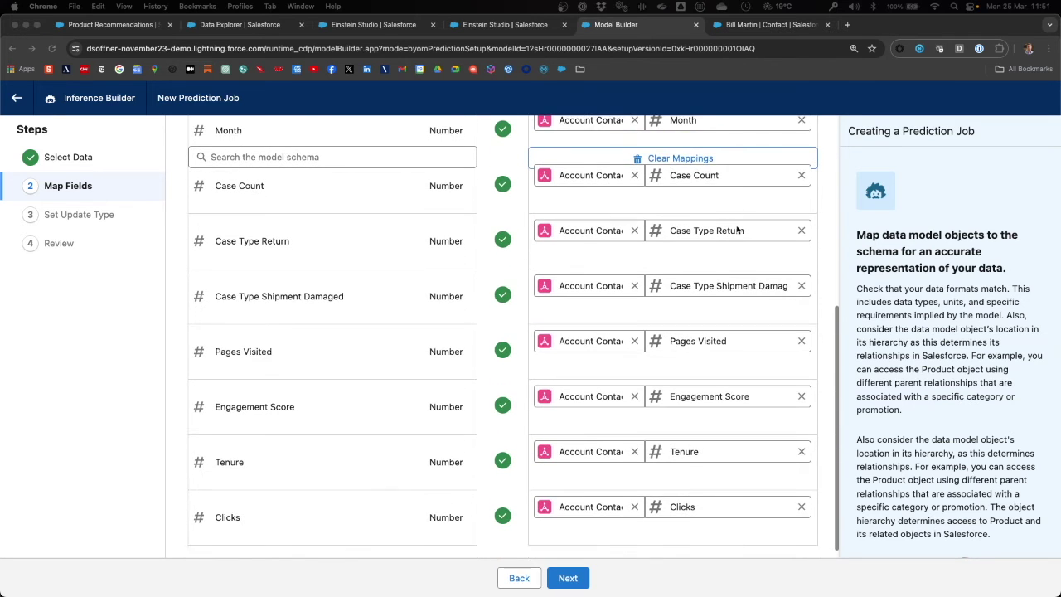
{"action": "left_click", "coordinate": [598, 579]}
{"action": "left_click", "coordinate": [576, 579]}
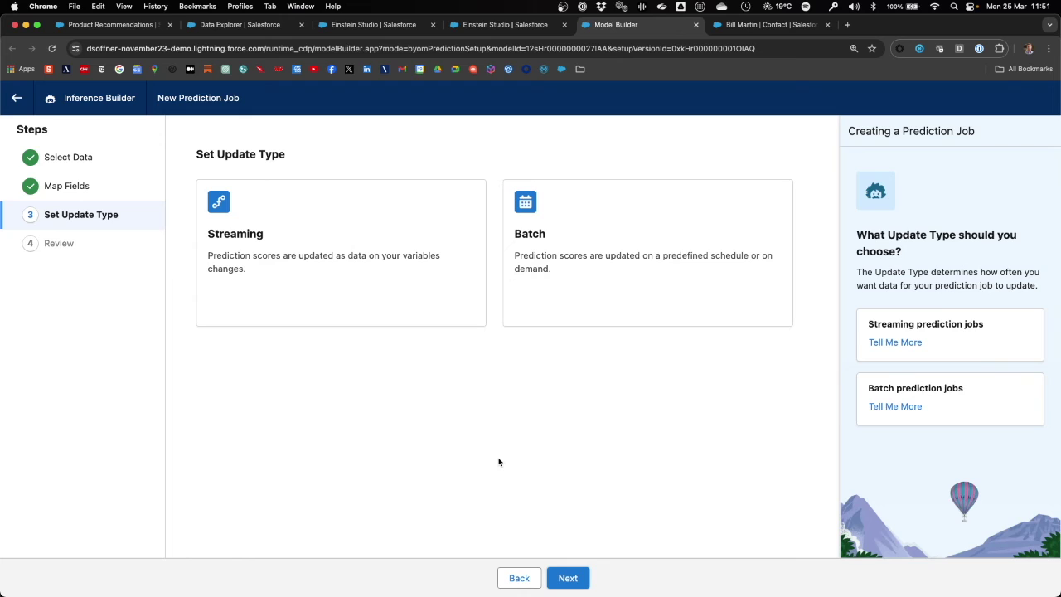
- Set the update type to Streaming with all mapped fields initiating updates, and continue to the review
{"action": "left_click", "coordinate": [387, 274]}
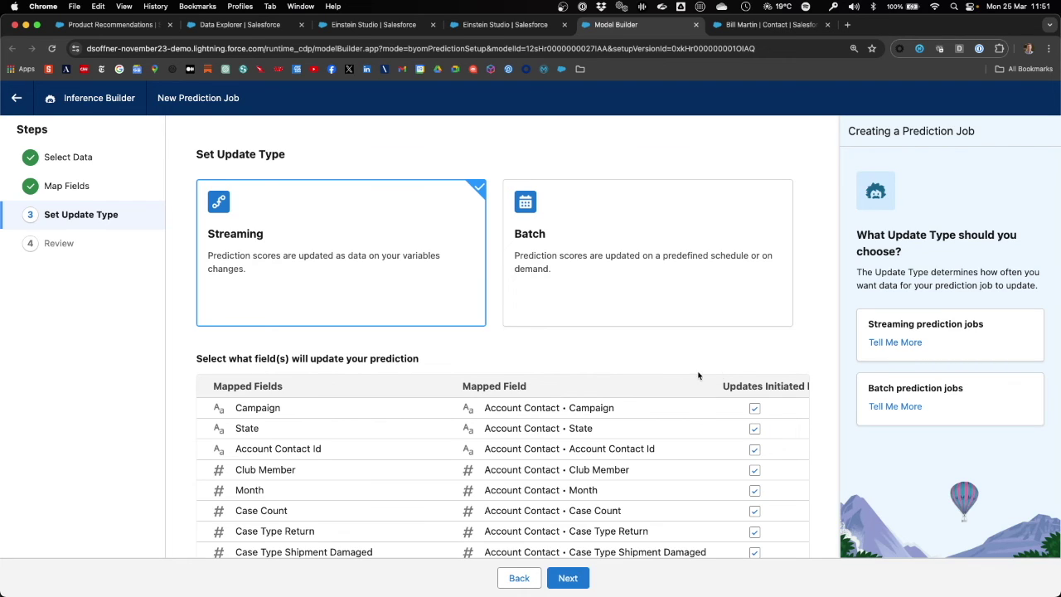
{"action": "scroll", "coordinate": [715, 426], "scroll_direction": "down", "scroll_amount": 3}
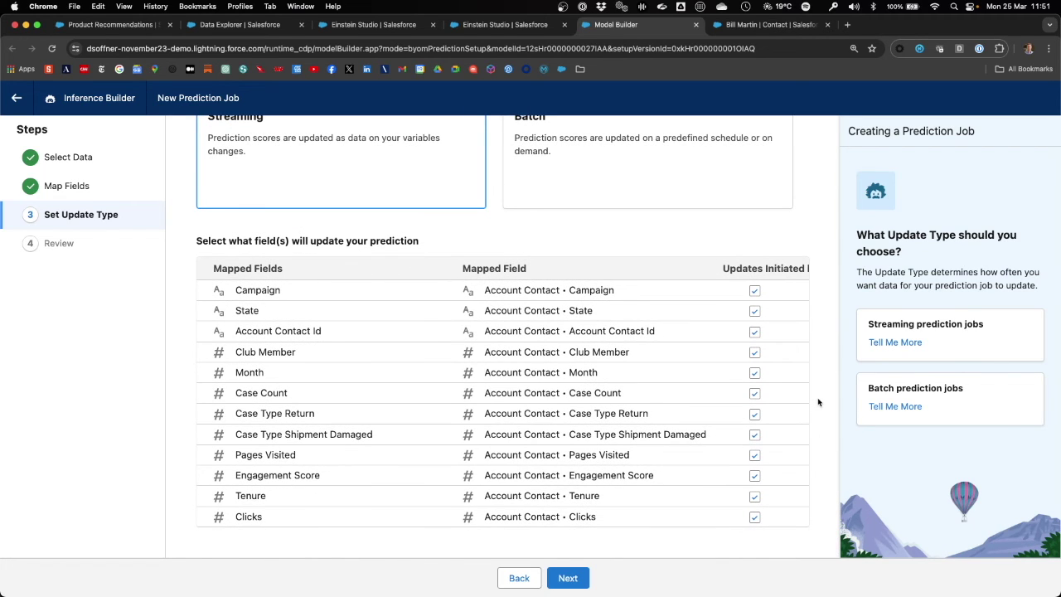
{"action": "left_click", "coordinate": [577, 580]}
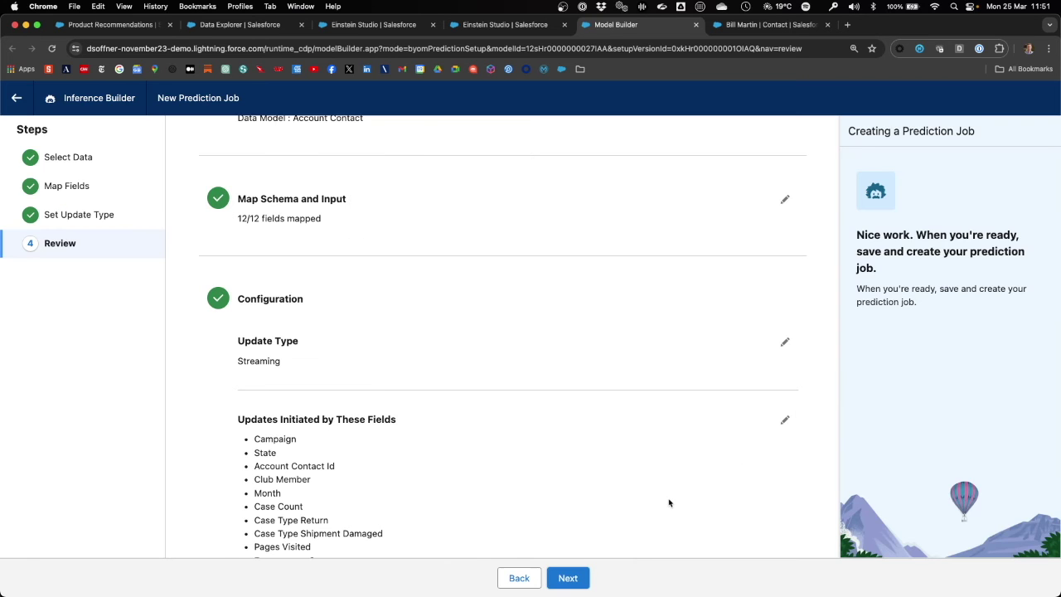
- Review the job configuration and create the prediction job under the name "Product_Interest_Prediction_Scoring"
{"action": "scroll", "coordinate": [670, 490], "scroll_direction": "up", "scroll_amount": 3}
{"action": "scroll", "coordinate": [672, 475], "scroll_direction": "down", "scroll_amount": 5}
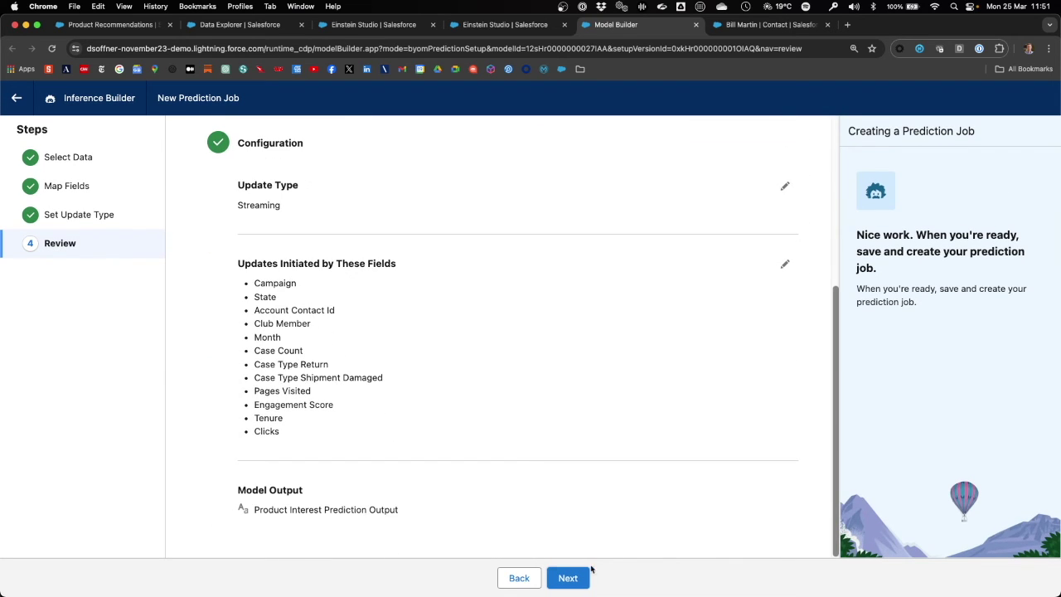
{"action": "left_click", "coordinate": [572, 577]}
{"action": "left_click", "coordinate": [387, 315]}
{"action": "type", "text": "Product_Interest_Prediction_Scoring"}
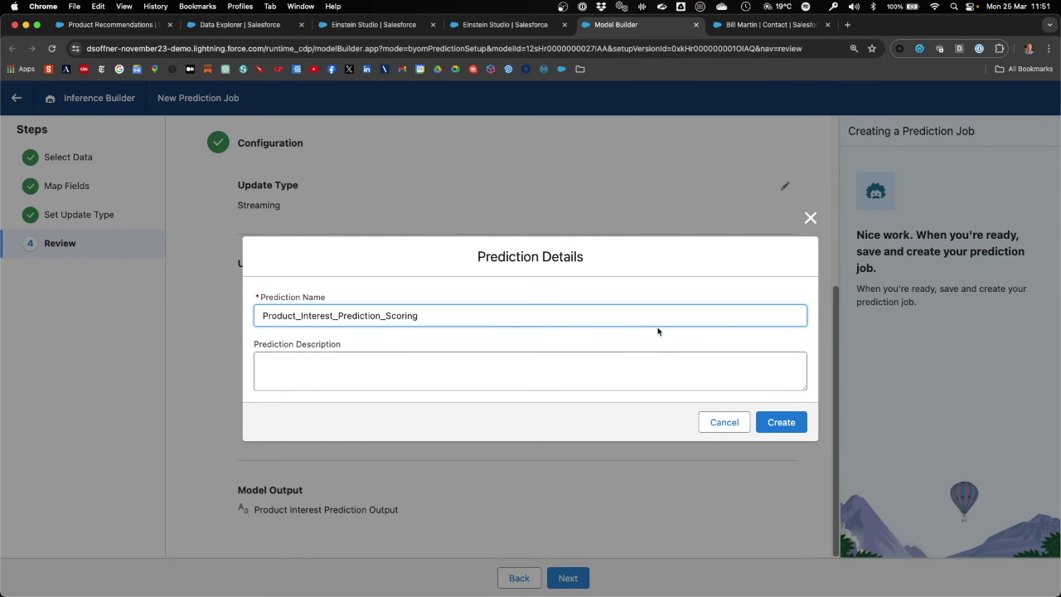
{"action": "left_click", "coordinate": [783, 423]}
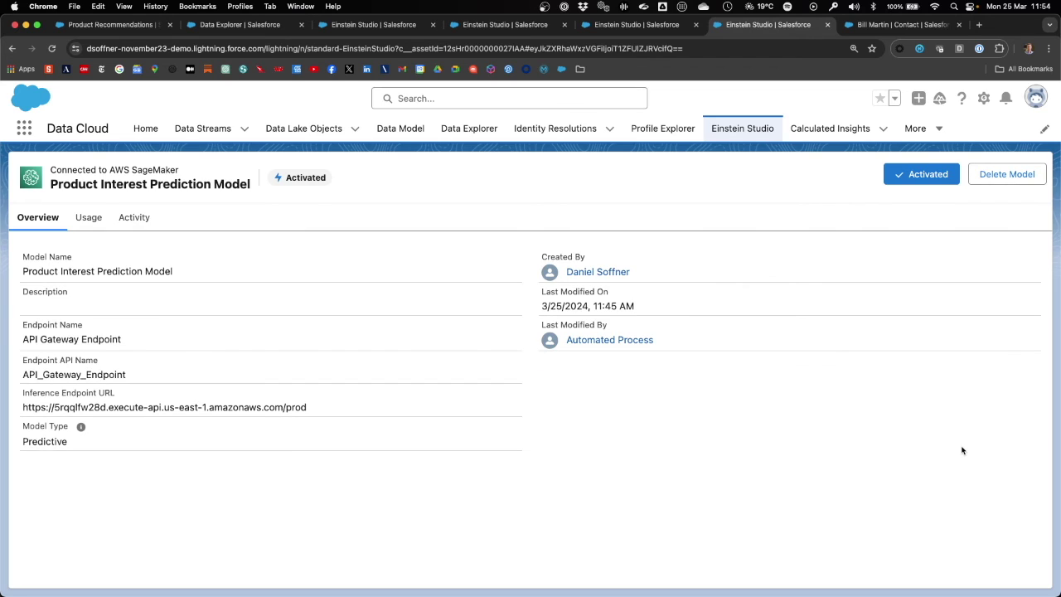
- Activate the Product_Interest_Prediction_Scoring job from the model's list of prediction jobs
{"action": "left_click", "coordinate": [85, 218]}
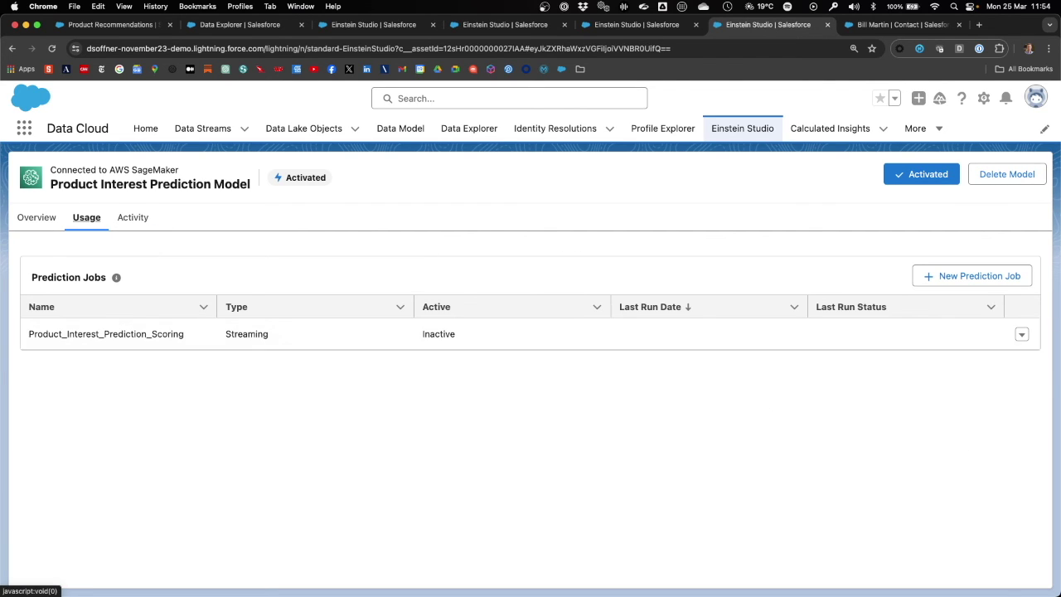
{"action": "left_click", "coordinate": [1023, 334]}
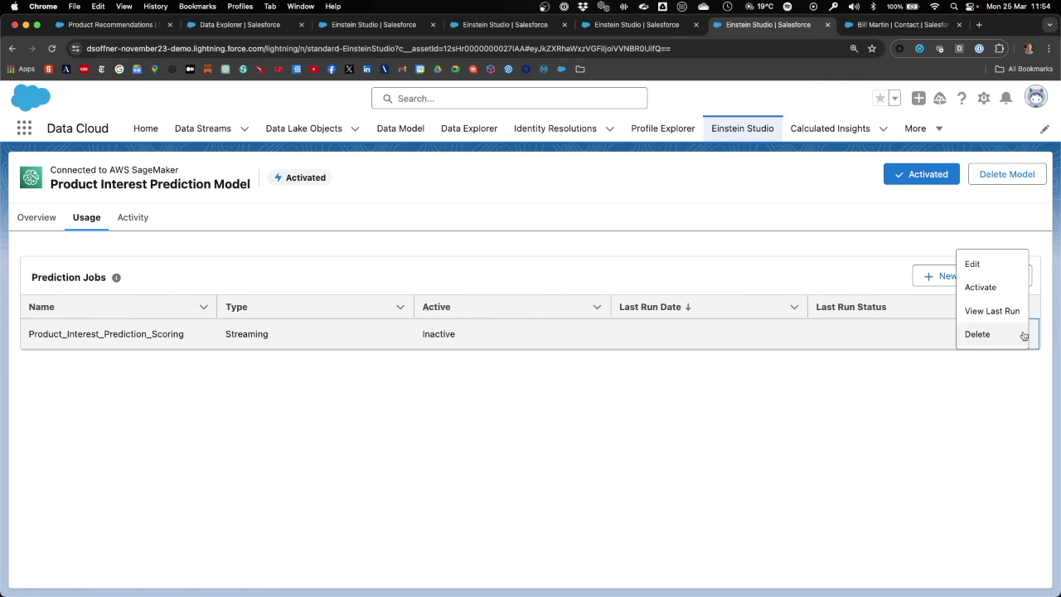
{"action": "left_click", "coordinate": [981, 288]}
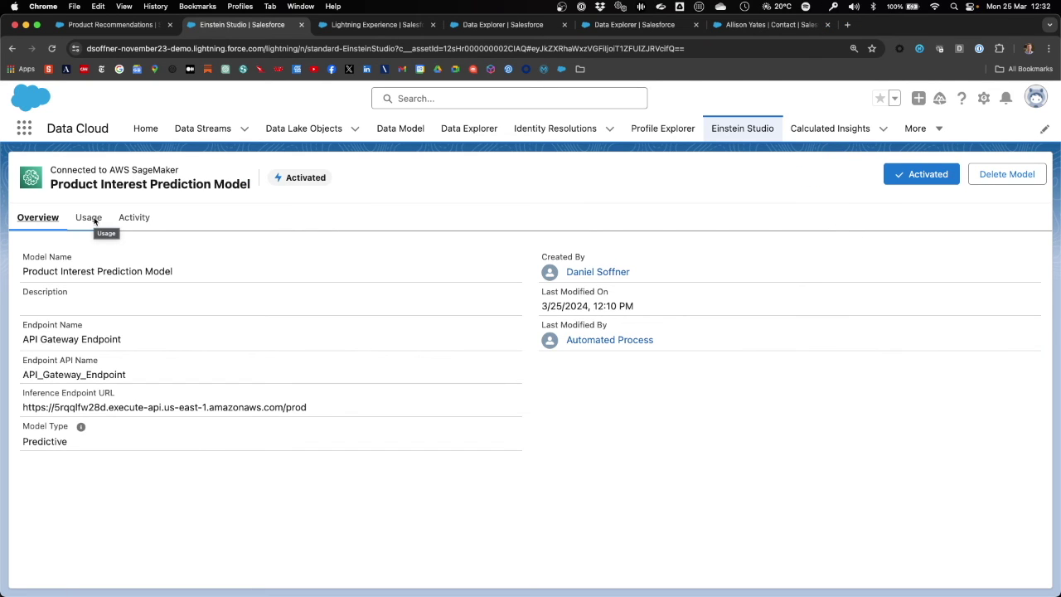
- Check the prediction job's last run, and examine the fields and full API names of the Product_Interest_Prediction_Scoring data model object
{"action": "left_click", "coordinate": [89, 218]}
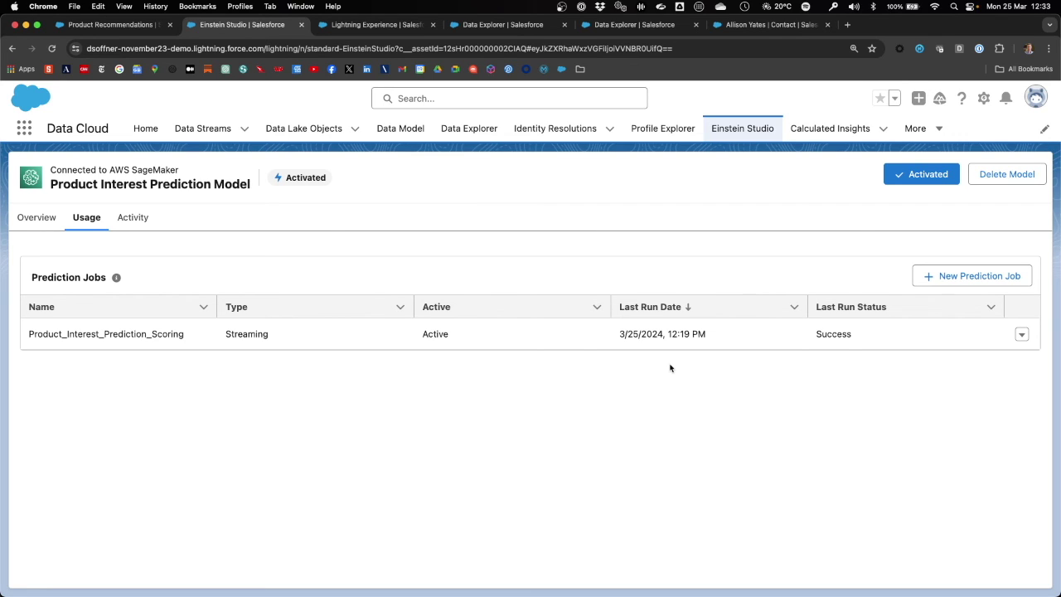
{"action": "left_click", "coordinate": [373, 24]}
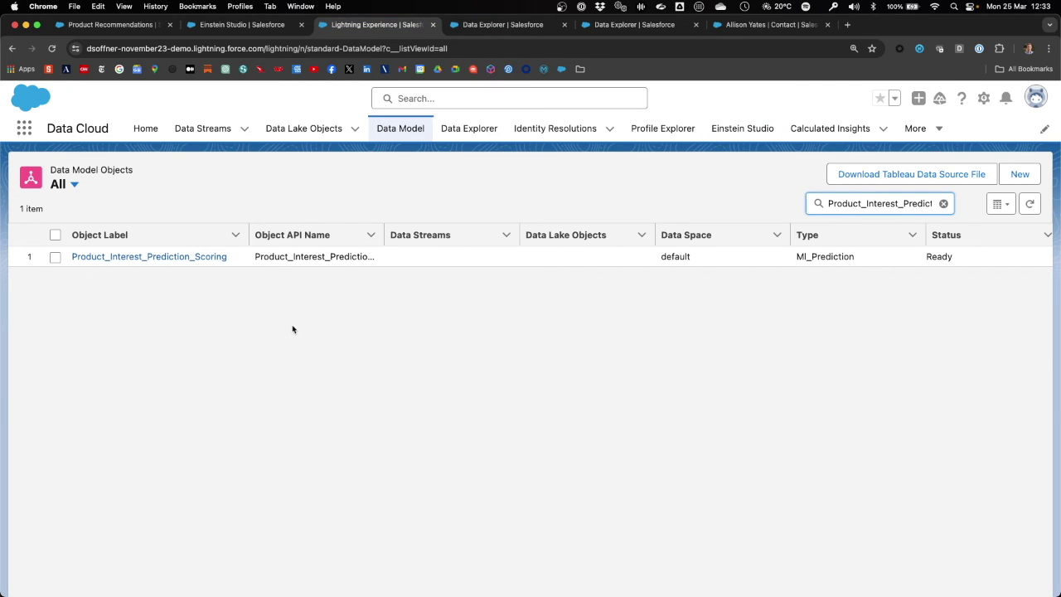
{"action": "left_click", "coordinate": [184, 256]}
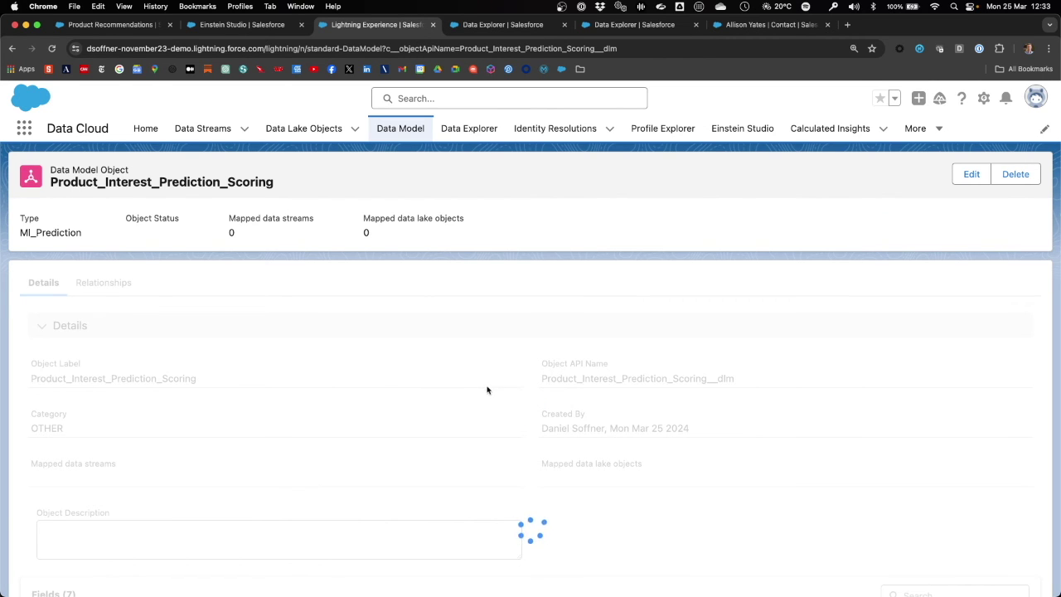
{"action": "scroll", "coordinate": [481, 396], "scroll_direction": "down", "scroll_amount": 5}
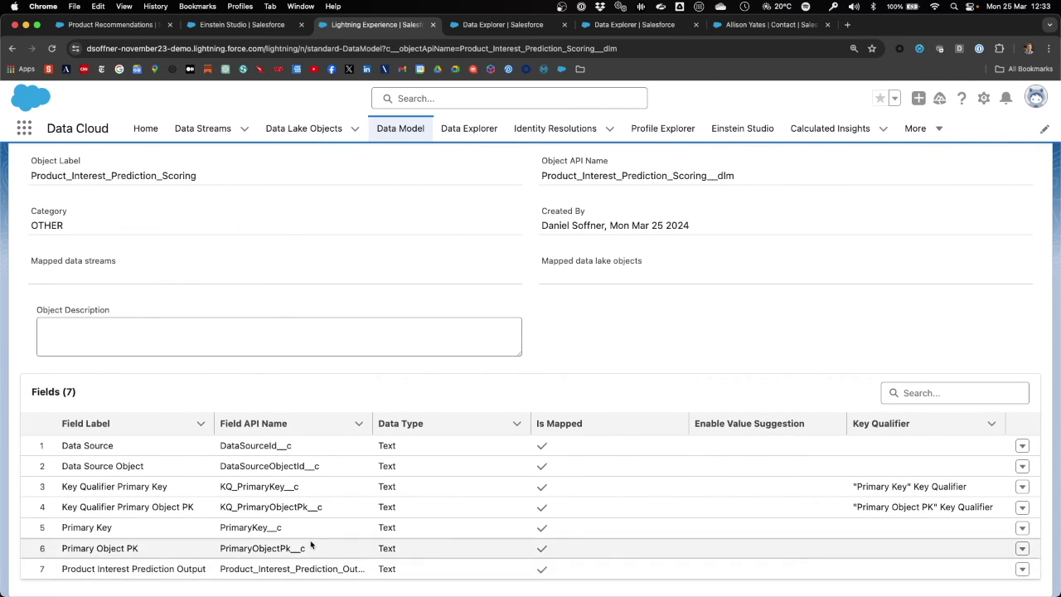
{"action": "left_click_drag", "start_coordinate": [373, 422], "coordinate": [412, 423]}
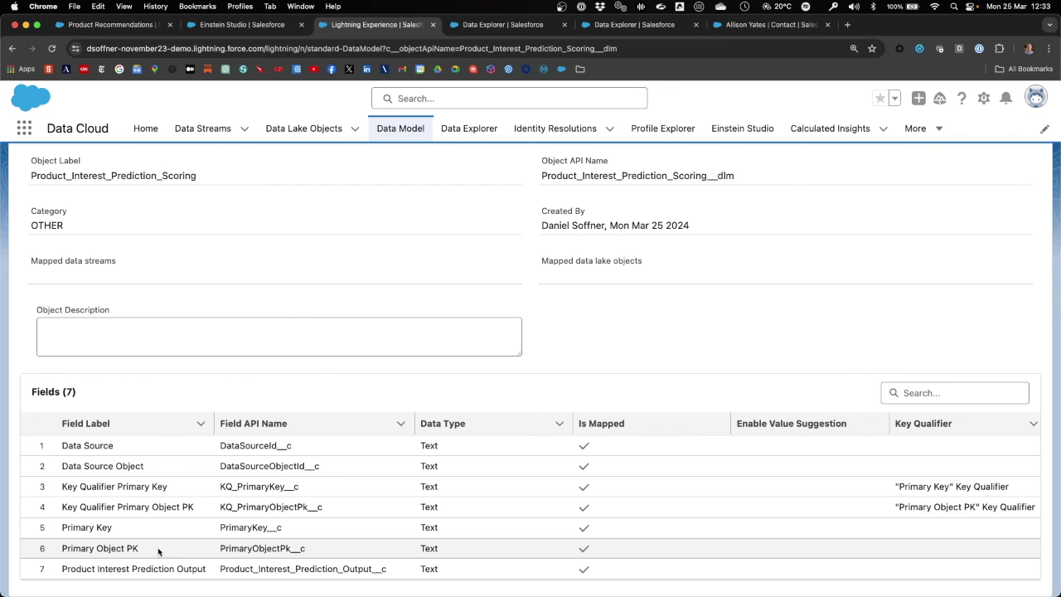
- View the open contact record's details and highlight its Contact ID in the Contact data lake object in Data Explorer
{"action": "left_click", "coordinate": [750, 26]}
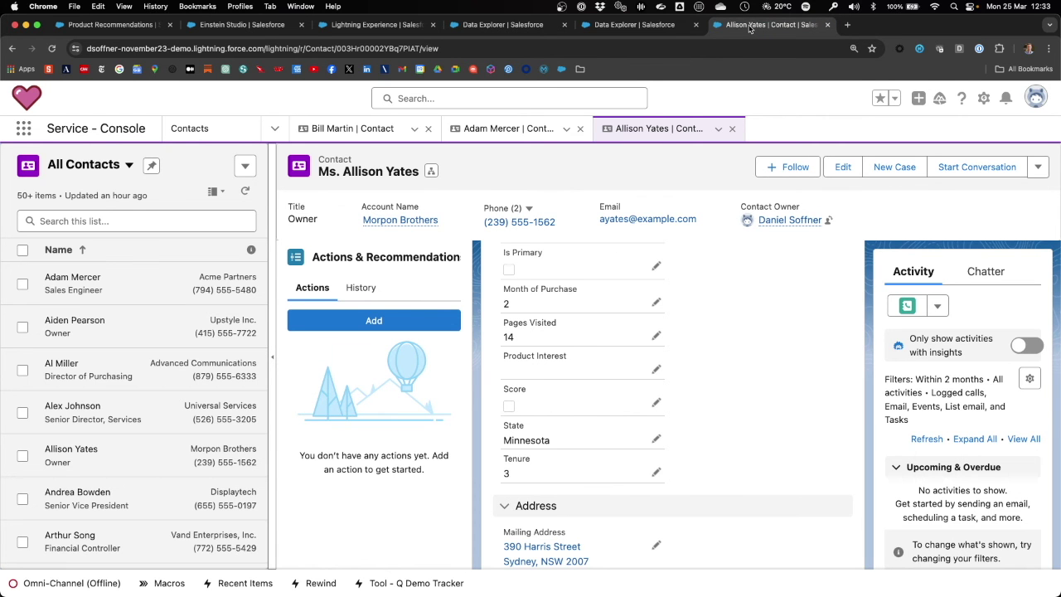
{"action": "scroll", "coordinate": [602, 419], "scroll_direction": "up", "scroll_amount": 10}
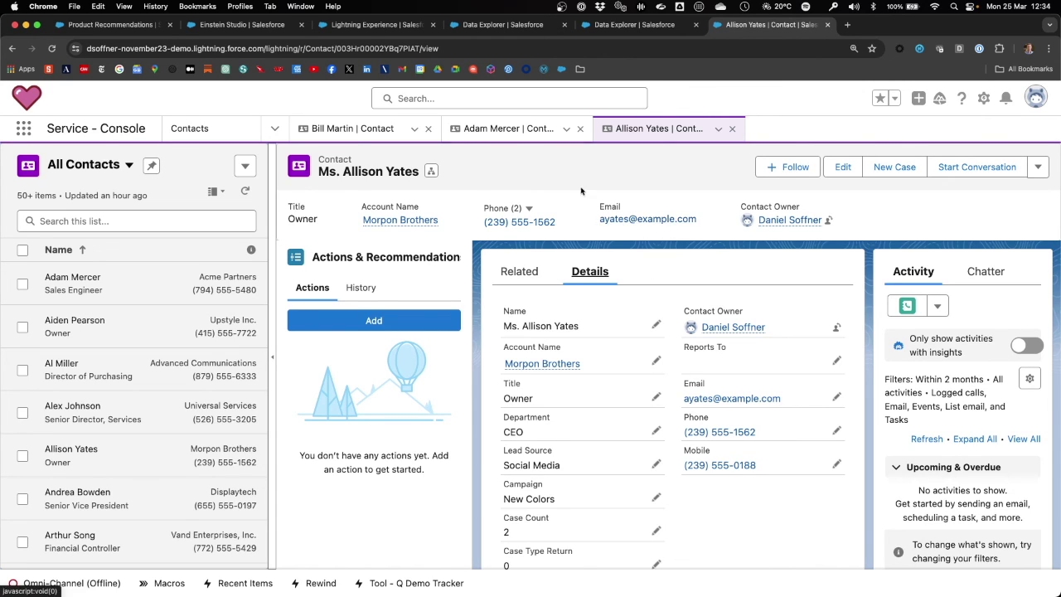
{"action": "left_click", "coordinate": [504, 26]}
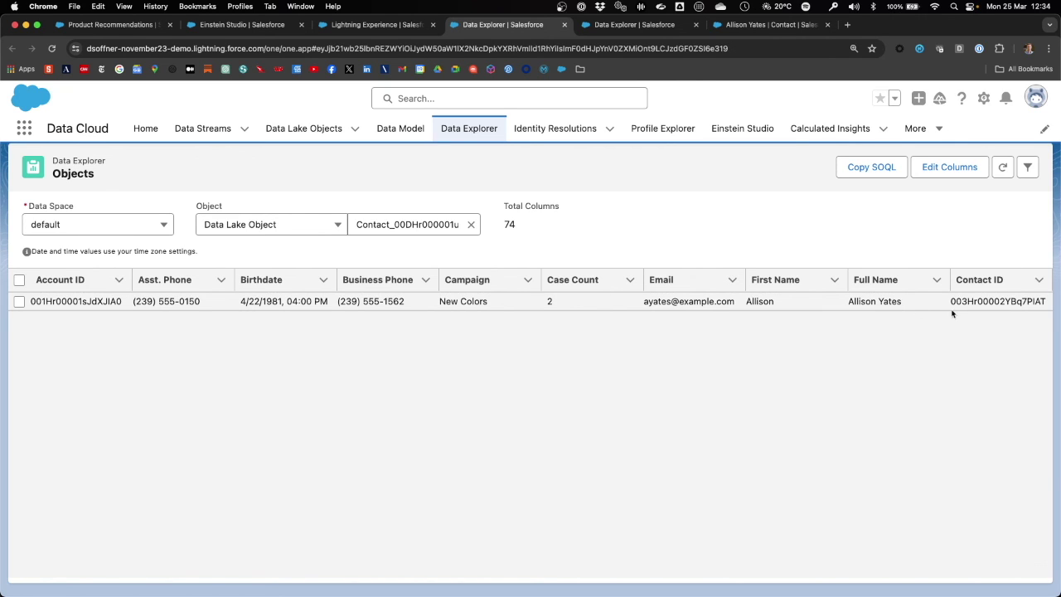
{"action": "left_click", "coordinate": [997, 301]}
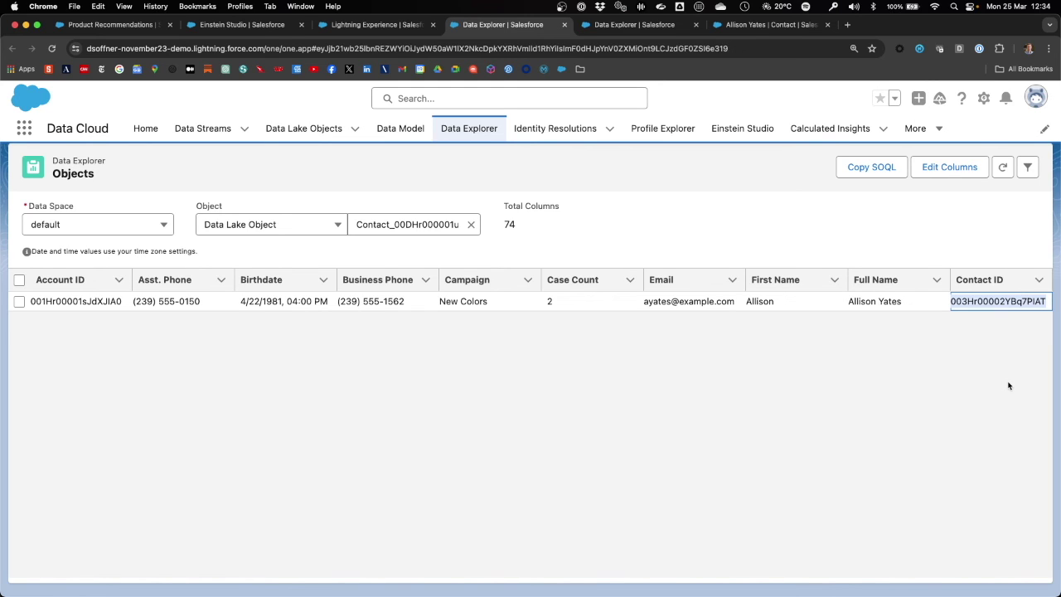
- Inspect the Primary Object PK filter on the Product_Interest_Prediction_Scoring data model object's records in Data Explorer
{"action": "left_click", "coordinate": [640, 26]}
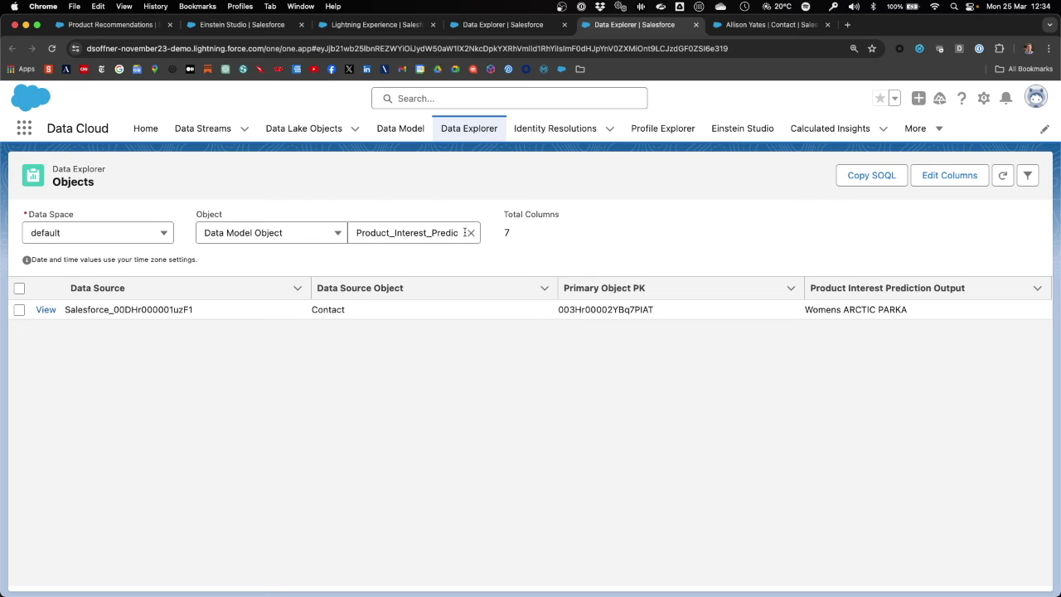
{"action": "left_click", "coordinate": [1028, 175]}
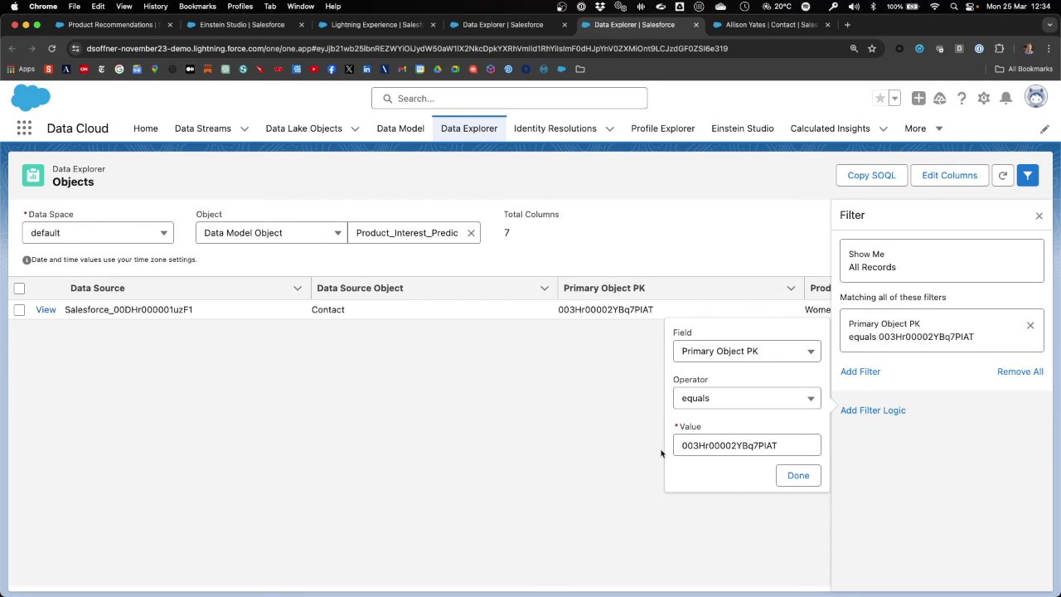
{"action": "left_click", "coordinate": [797, 477]}
{"action": "left_click", "coordinate": [1039, 216]}
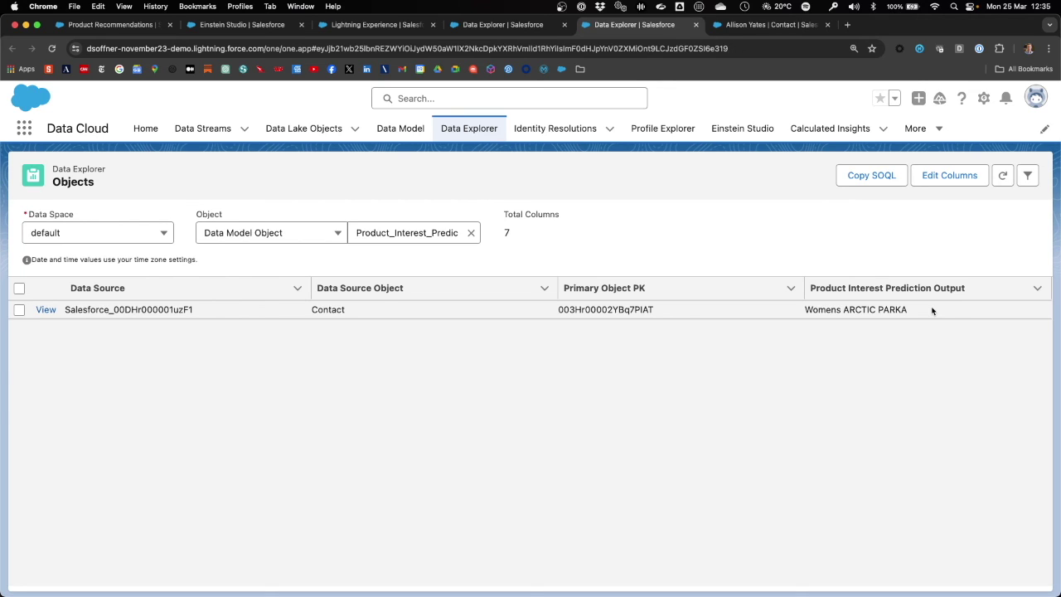
- Remove all filters from the prediction scoring records and apply the change to list every record
{"action": "left_click", "coordinate": [1027, 175]}
{"action": "left_click", "coordinate": [1034, 371]}
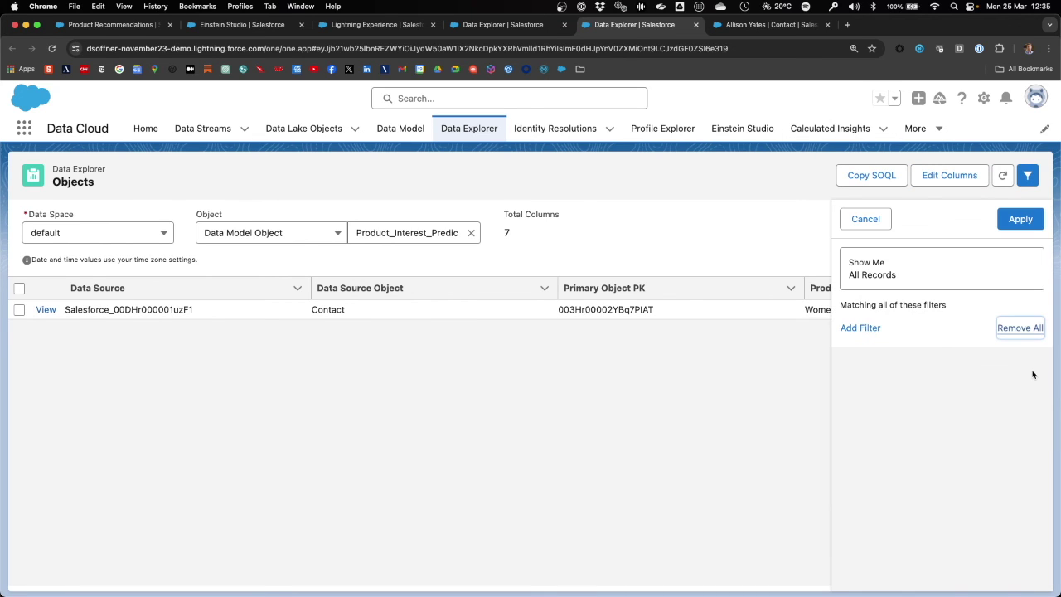
{"action": "left_click", "coordinate": [1021, 220]}
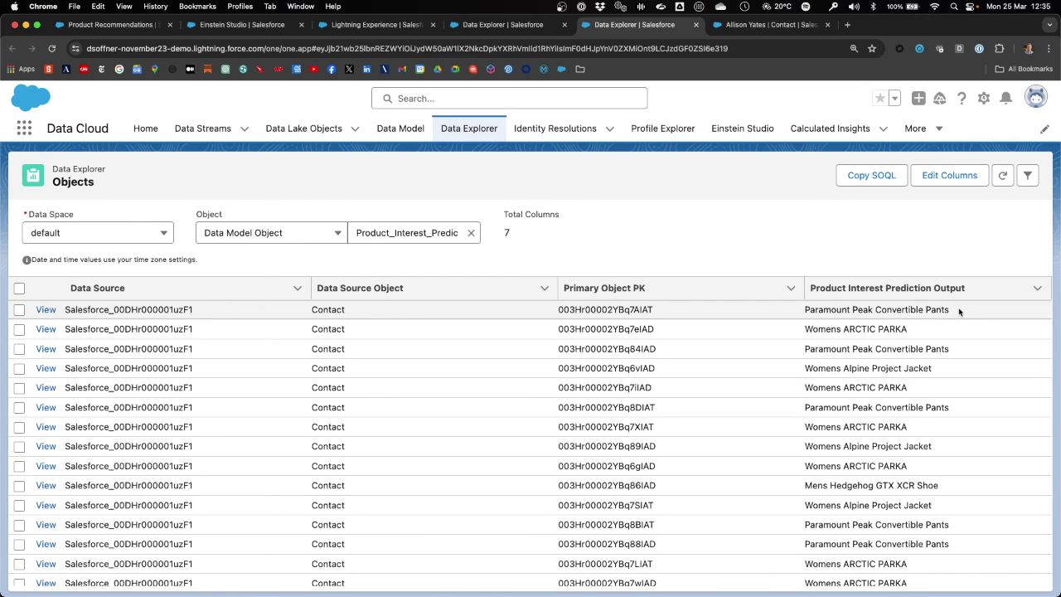
- Browse the full list of contact records and compare their Product Interest Prediction Output values
{"action": "scroll", "coordinate": [930, 320], "scroll_direction": "down", "scroll_amount": 2}
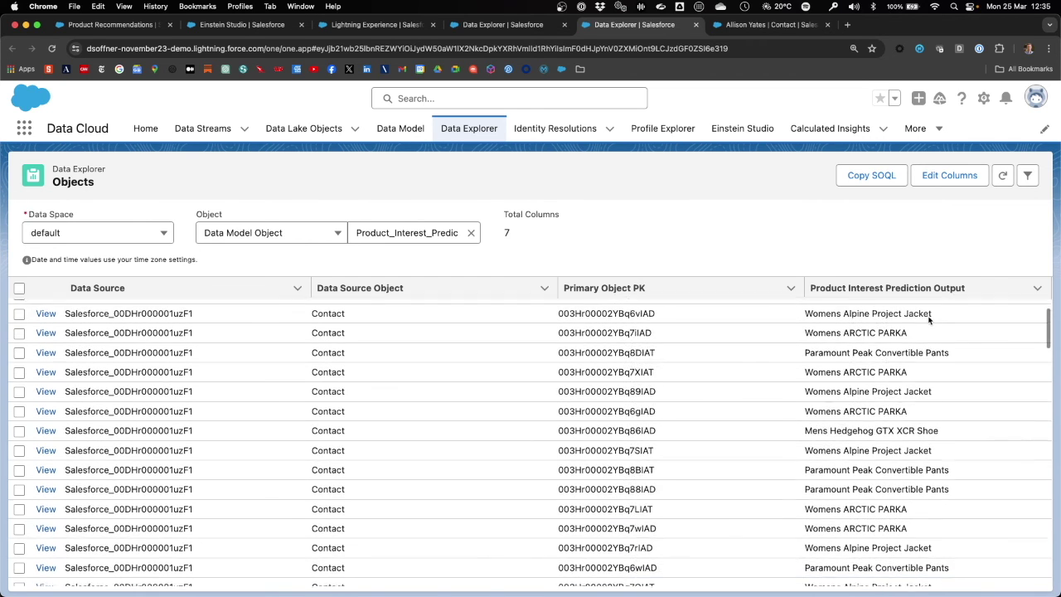
{"action": "scroll", "coordinate": [929, 320], "scroll_direction": "down", "scroll_amount": 5}
{"action": "scroll", "coordinate": [930, 320], "scroll_direction": "up", "scroll_amount": 6}
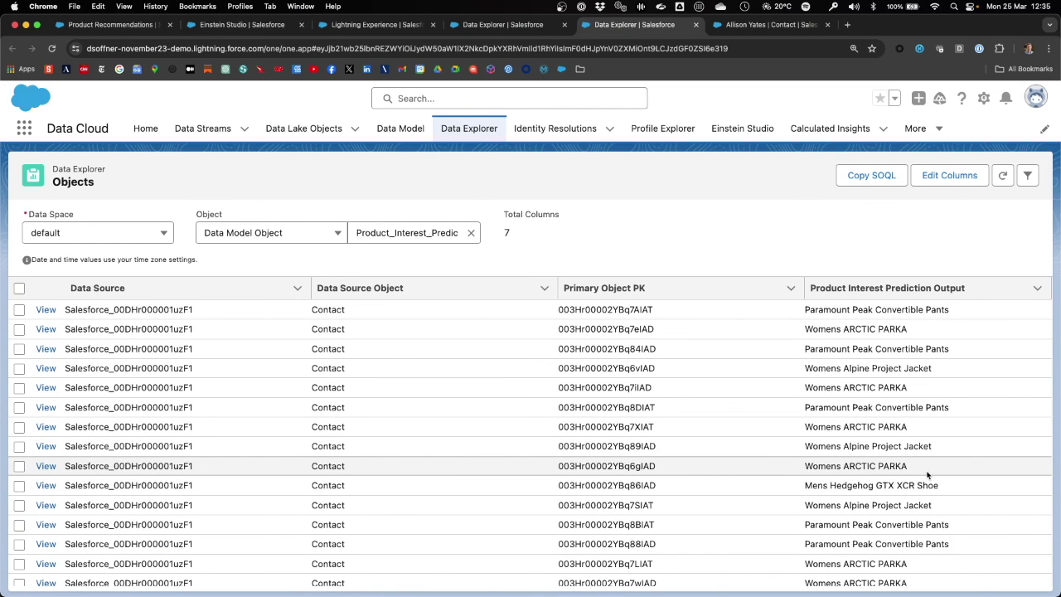
{"action": "scroll", "coordinate": [938, 460], "scroll_direction": "down", "scroll_amount": 1}
{"action": "scroll", "coordinate": [938, 460], "scroll_direction": "down", "scroll_amount": 5}
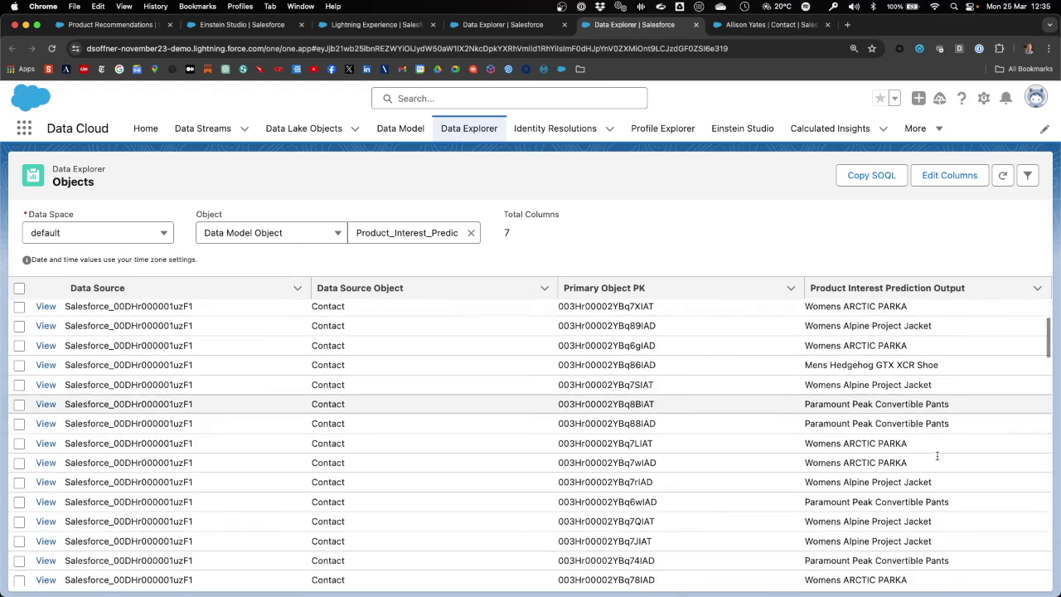
{"action": "scroll", "coordinate": [938, 460], "scroll_direction": "down", "scroll_amount": 10}
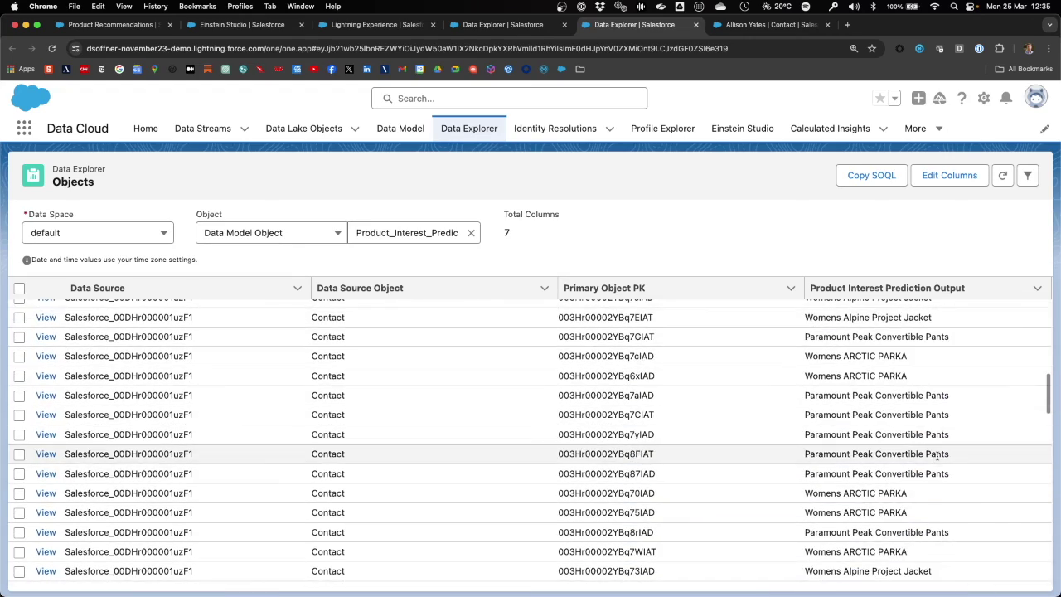
{"action": "scroll", "coordinate": [937, 460], "scroll_direction": "down", "scroll_amount": 8}
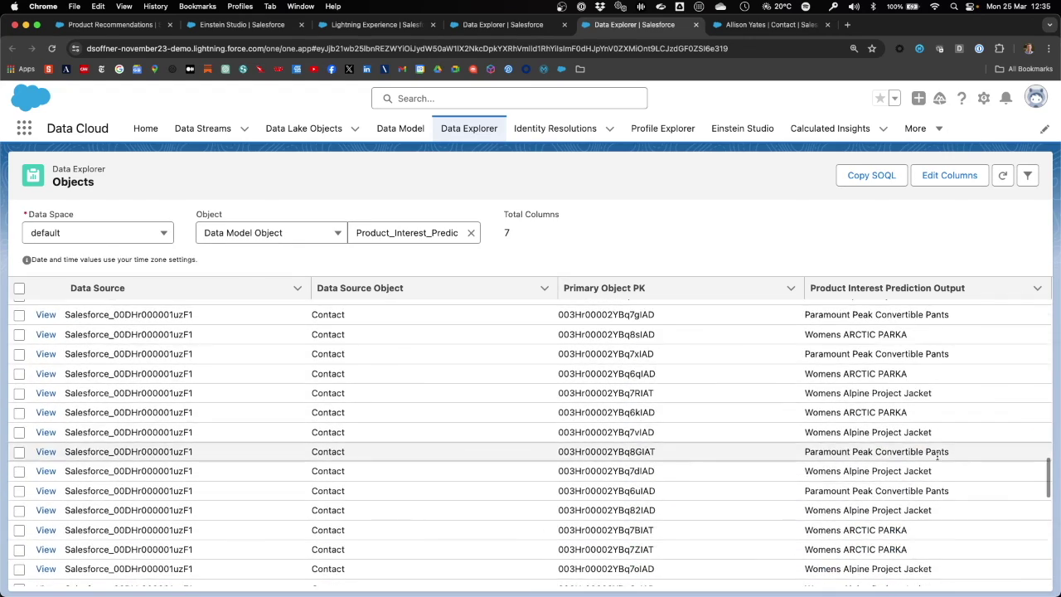
{"action": "scroll", "coordinate": [937, 460], "scroll_direction": "up", "scroll_amount": 10}
{"action": "scroll", "coordinate": [938, 458], "scroll_direction": "up", "scroll_amount": 10}
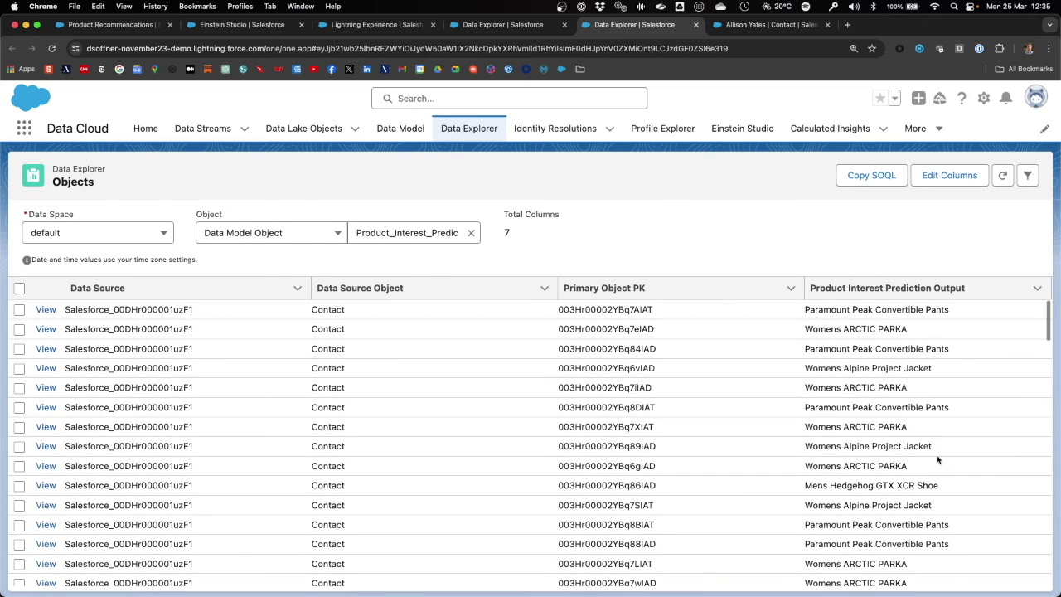